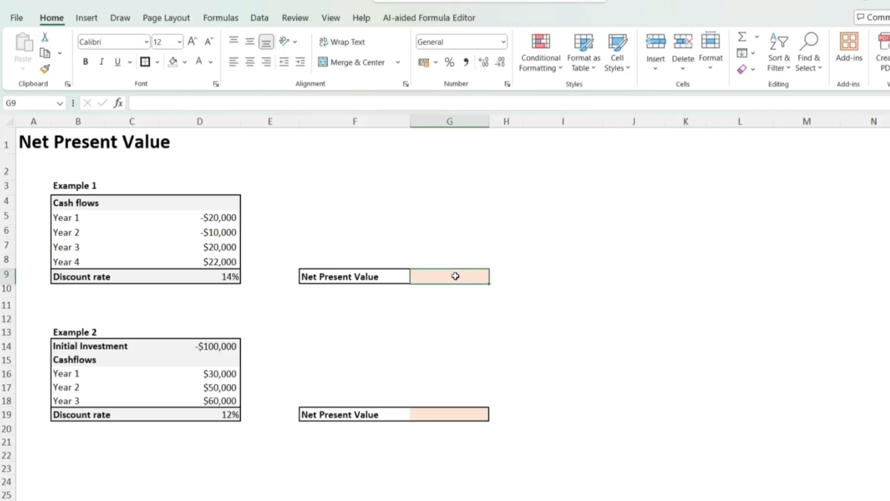
# Calculate Example 1's net present value in G9 with NPV, using rate D9 and cash flows D5:D8
pyautogui.write('=npv')
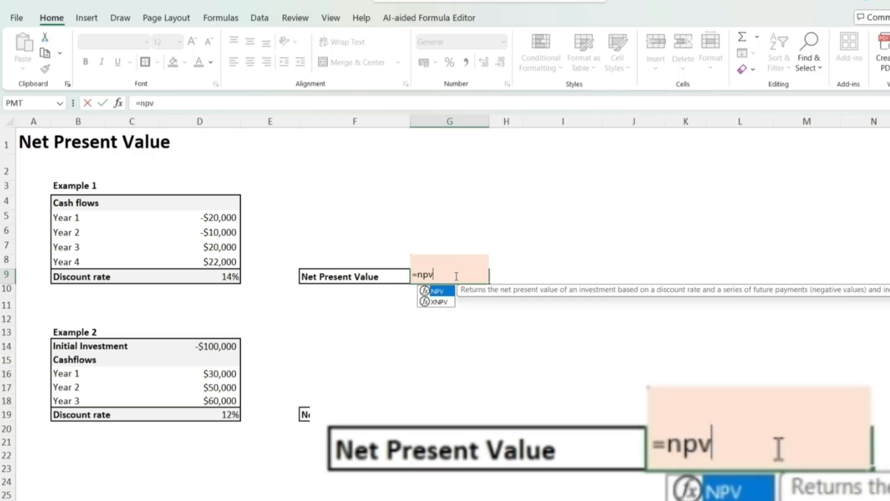
pyautogui.write('(')
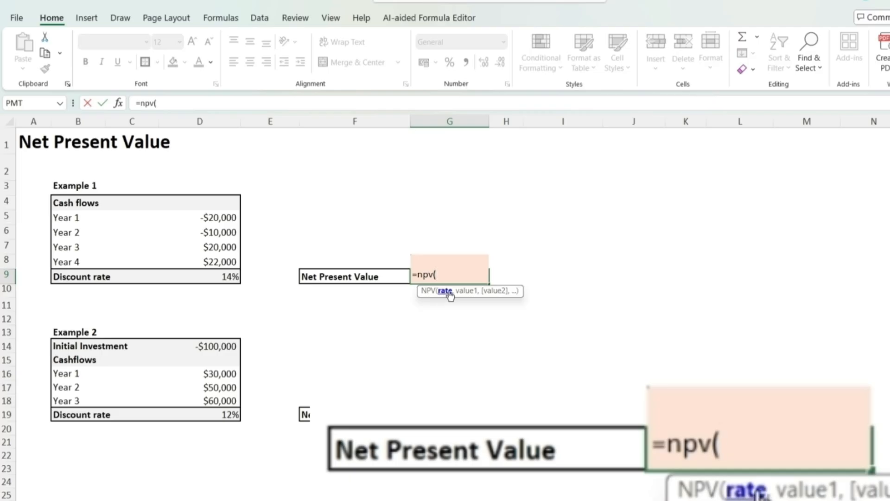
pyautogui.click(211, 275)
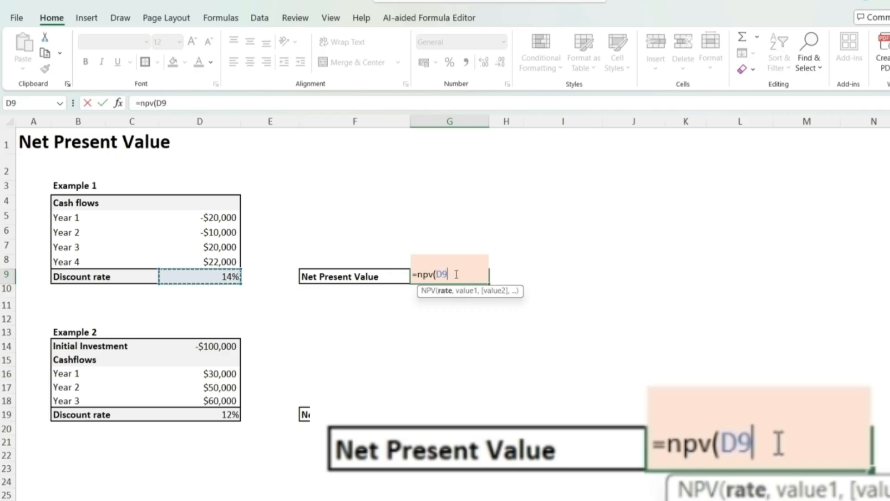
pyautogui.write(',')
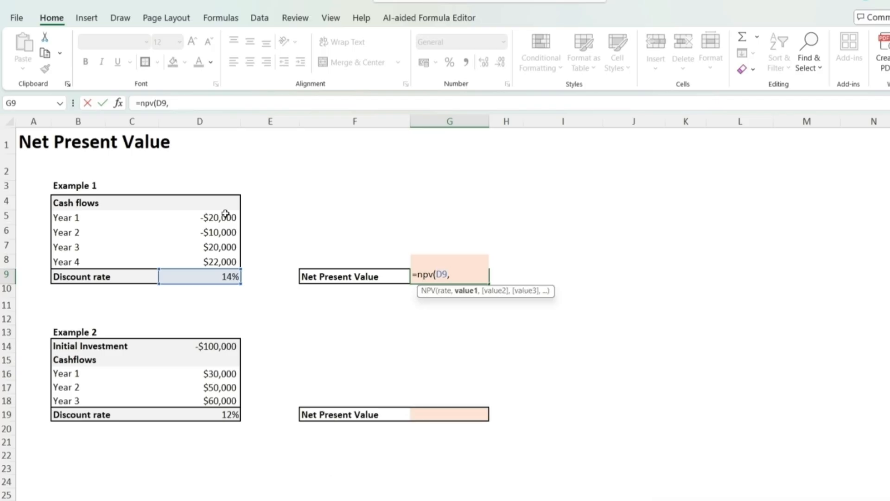
pyautogui.moveTo(226, 214); pyautogui.dragTo(231, 258)
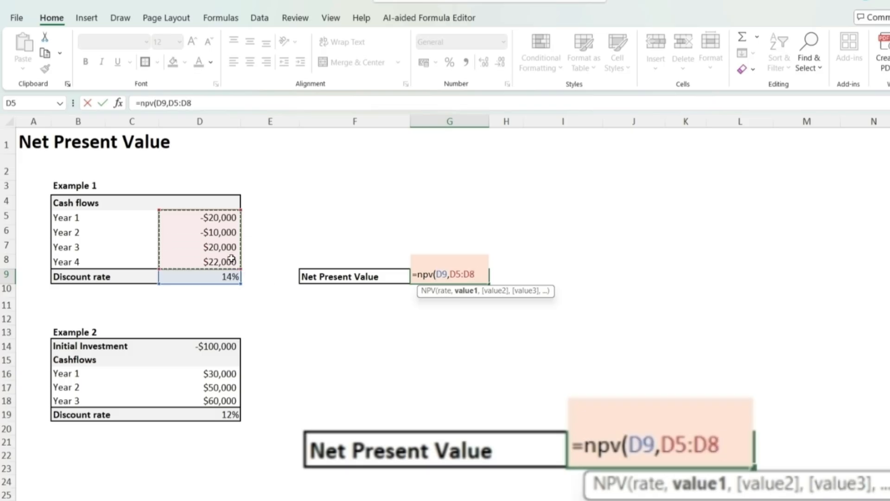
pyautogui.write(')')
pyautogui.press('Return')
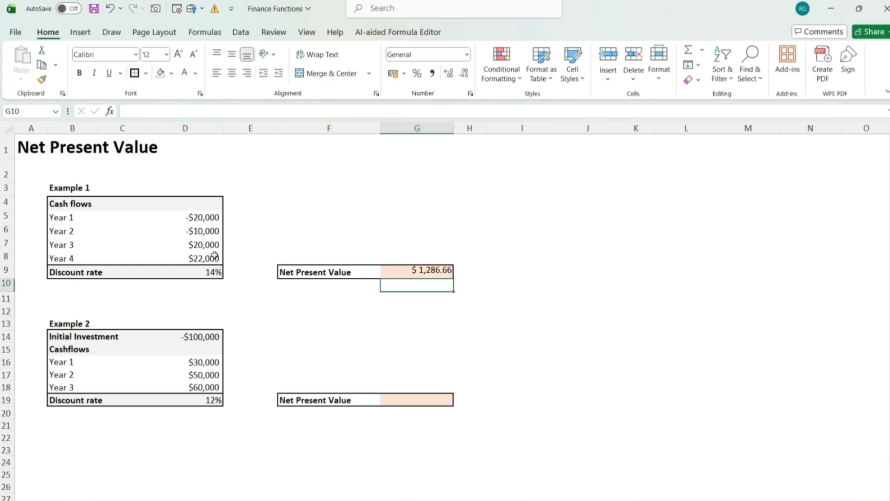
# Examine Example 2's initial investment, its Year 1 to Year 3 cash flows and its discount rate
pyautogui.press('Down')
pyautogui.press('Down')
pyautogui.press('Down')
pyautogui.press('Down')
pyautogui.press('Left')
pyautogui.press('Left')
pyautogui.press('Left')
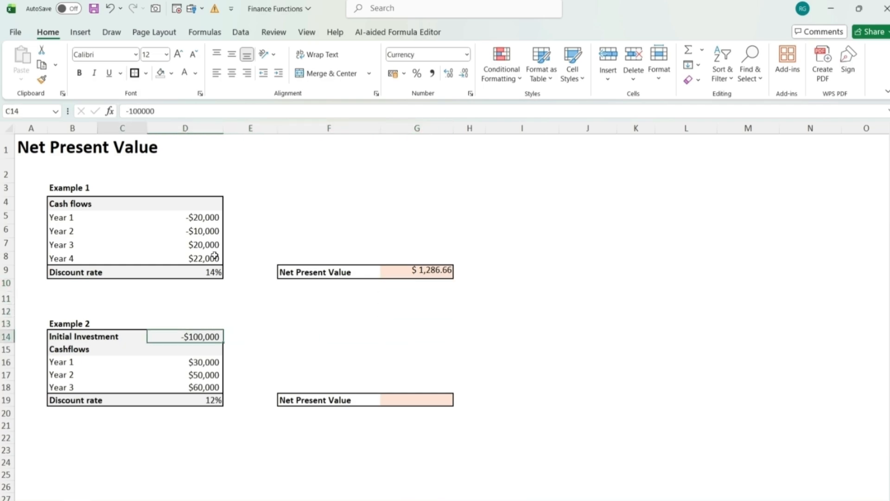
pyautogui.press('Down')
pyautogui.press('Down')
pyautogui.press('Down')
pyautogui.press('Down')
pyautogui.press('Down')
pyautogui.press('Down')
pyautogui.press('Down')
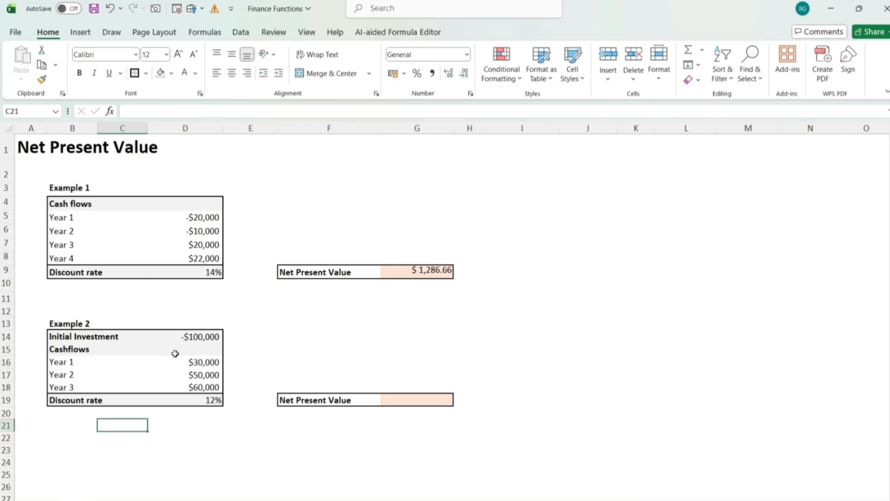
pyautogui.click(194, 340)
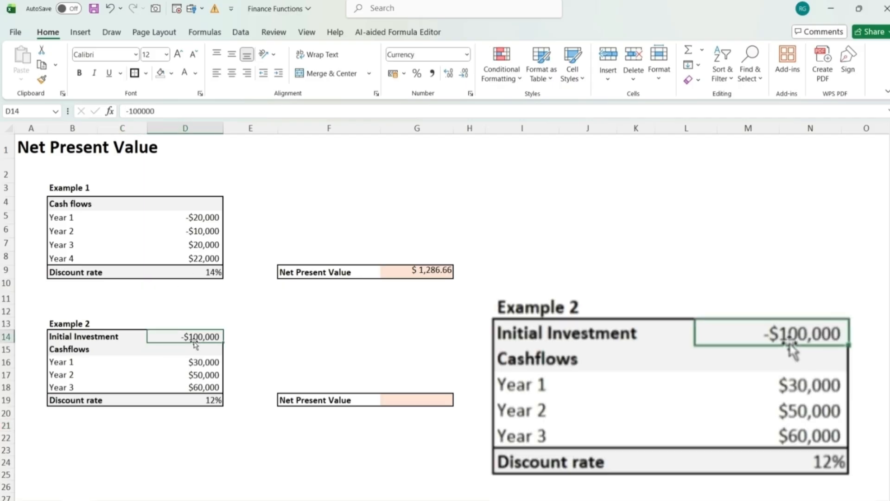
pyautogui.click(206, 363)
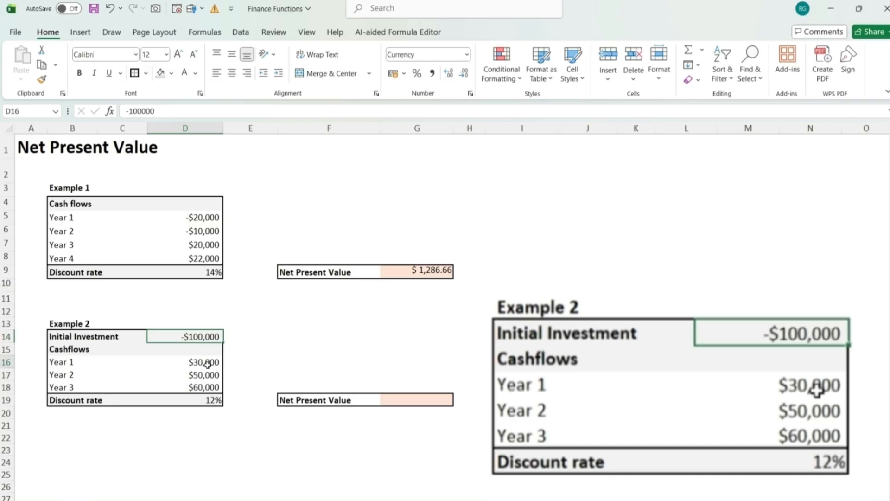
pyautogui.click(208, 374)
pyautogui.click(209, 385)
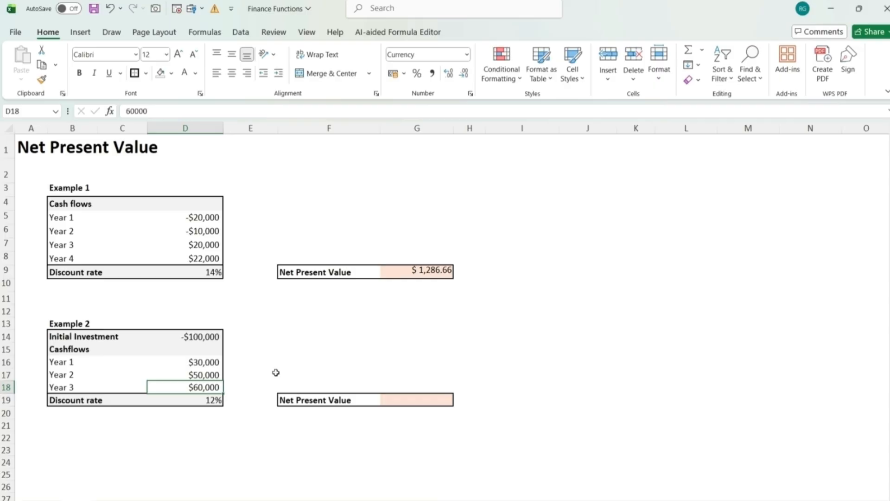
# Calculate Example 2's net present value in G19 with the formula =NPV(D19,D16:D18)+D14
pyautogui.click(311, 345)
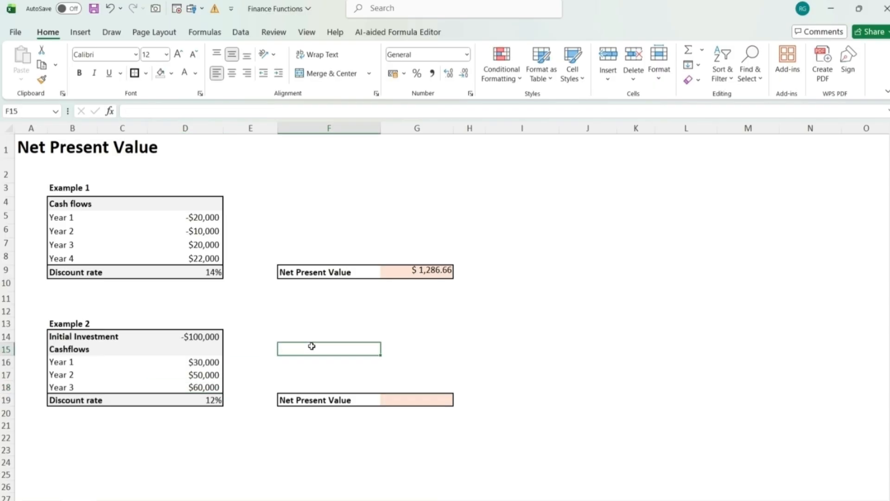
pyautogui.press('Down')
pyautogui.press('Down')
pyautogui.press('Down')
pyautogui.press('Down')
pyautogui.press('Right')
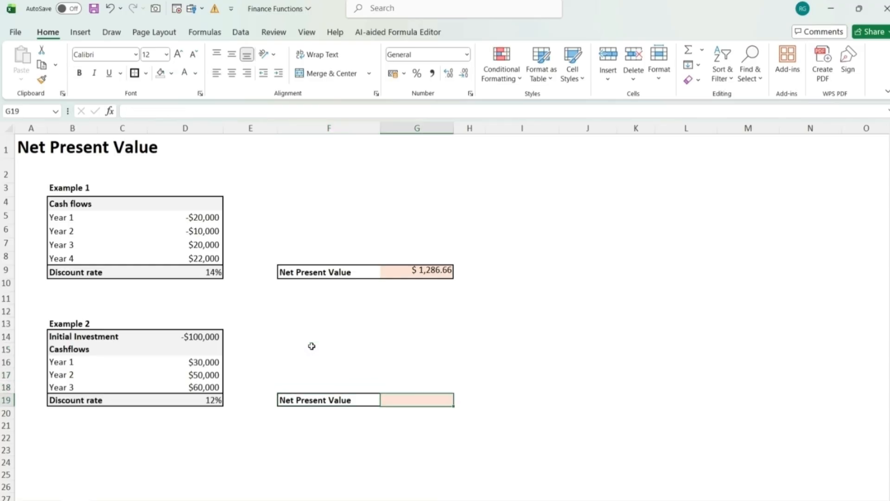
pyautogui.write('=')
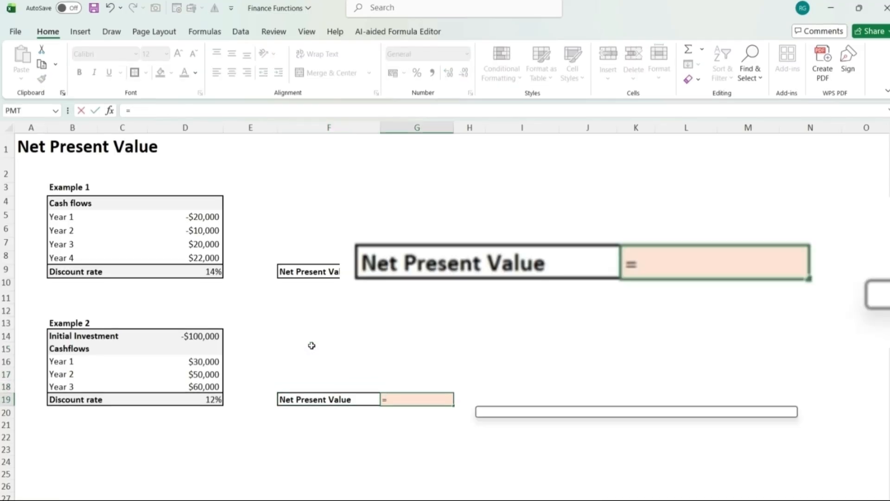
pyautogui.write('npv(')
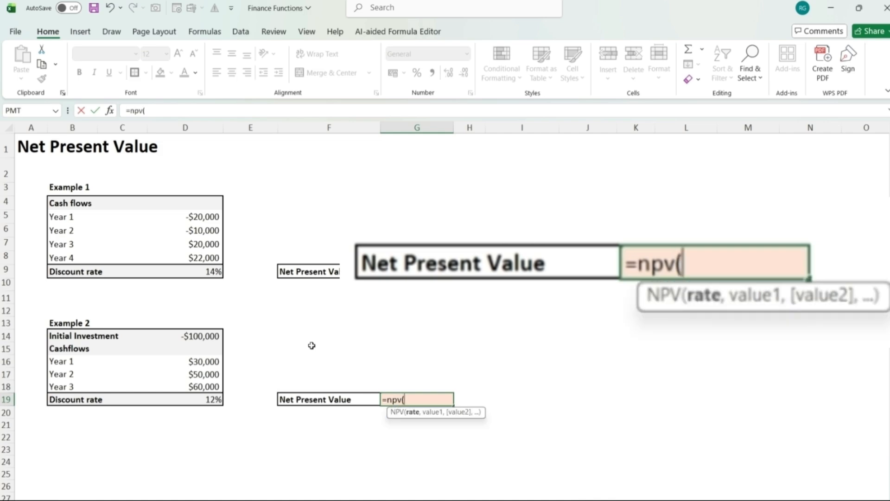
pyautogui.click(193, 399)
pyautogui.write(',')
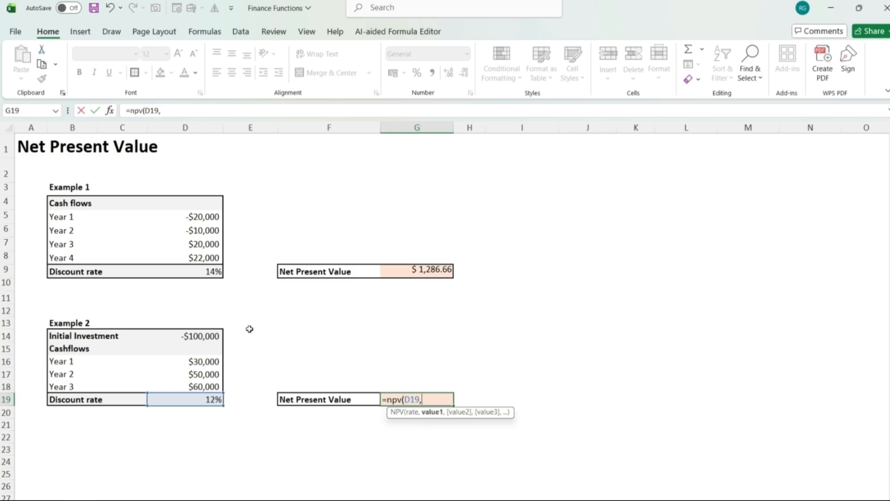
pyautogui.moveTo(185, 362); pyautogui.dragTo(193, 384)
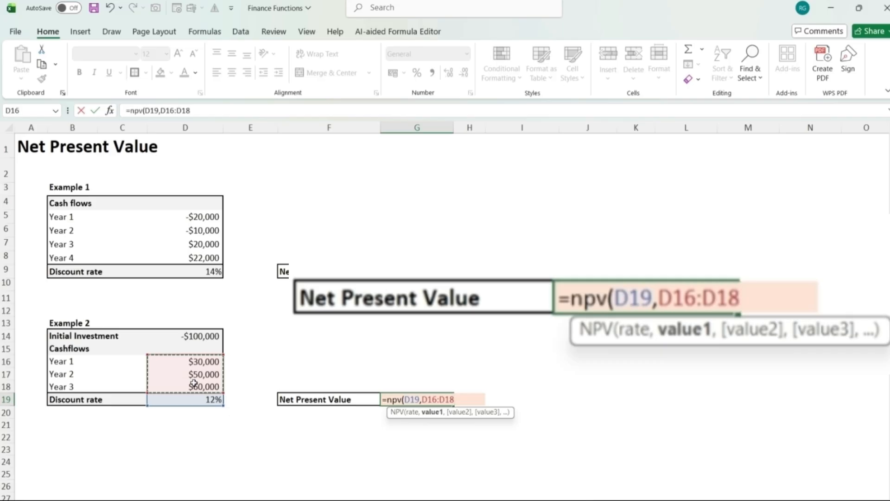
pyautogui.write(')+')
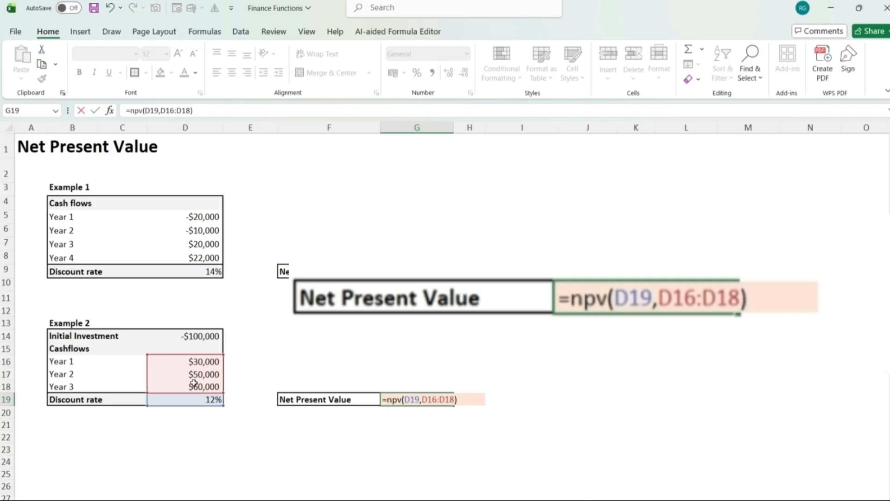
pyautogui.click(181, 336)
pyautogui.click(181, 336)
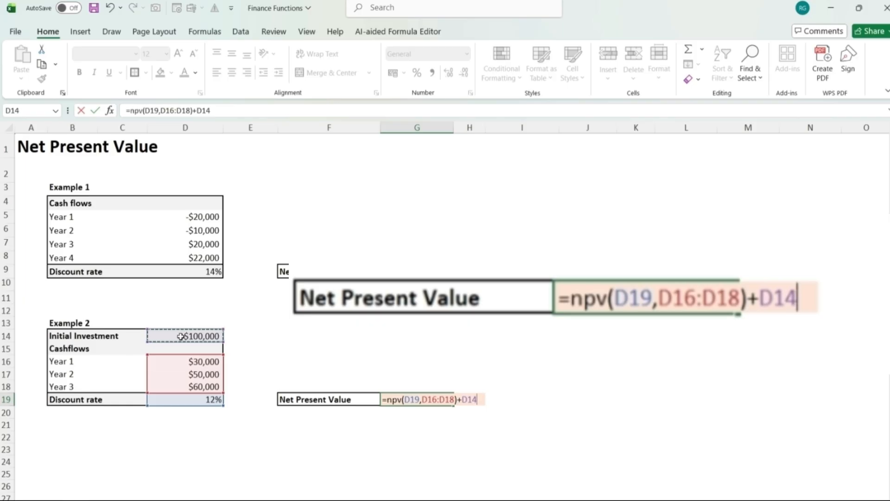
pyautogui.press('Return')
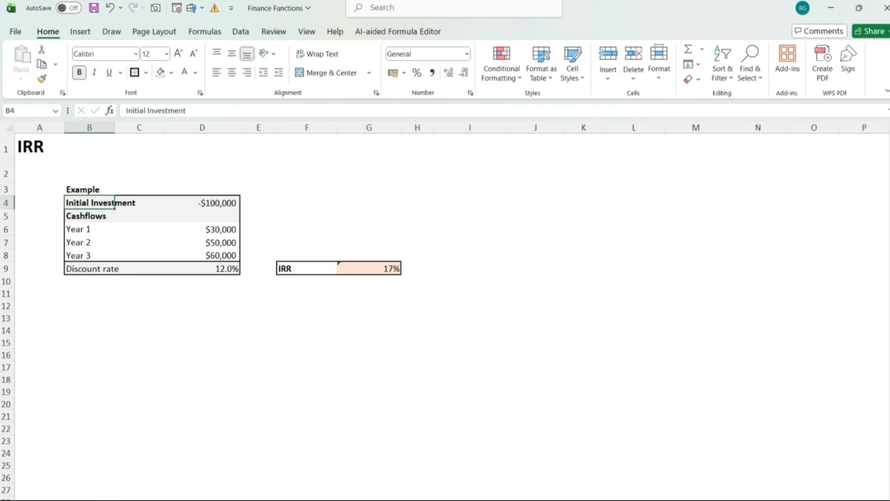
# Review the initial investment and the Year 1 to Year 3 cash flows in the IRR example
pyautogui.click(139, 202)
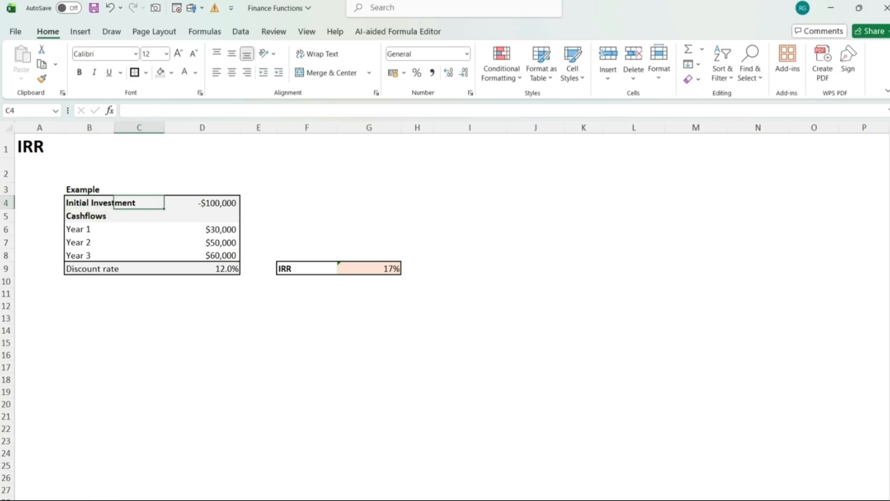
pyautogui.click(202, 202)
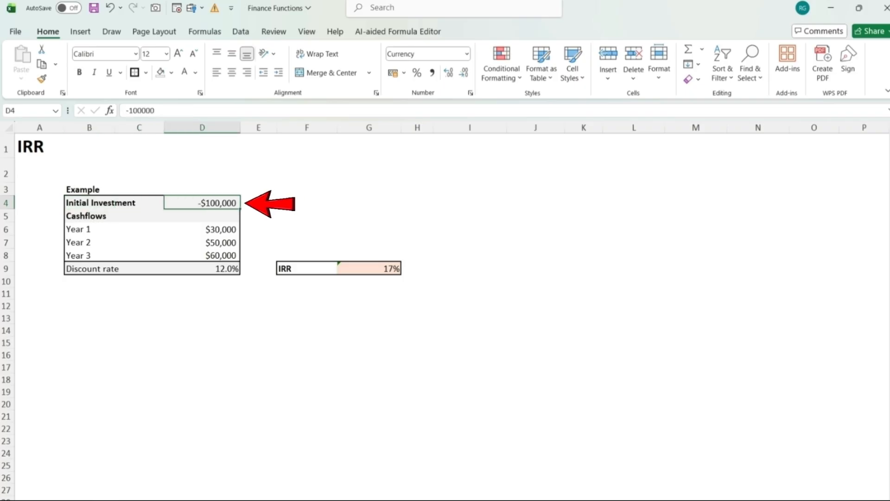
pyautogui.press('Down')
pyautogui.press('Down')
pyautogui.press('Down')
pyautogui.press('Down')
pyautogui.press('Up')
pyautogui.press('Up')
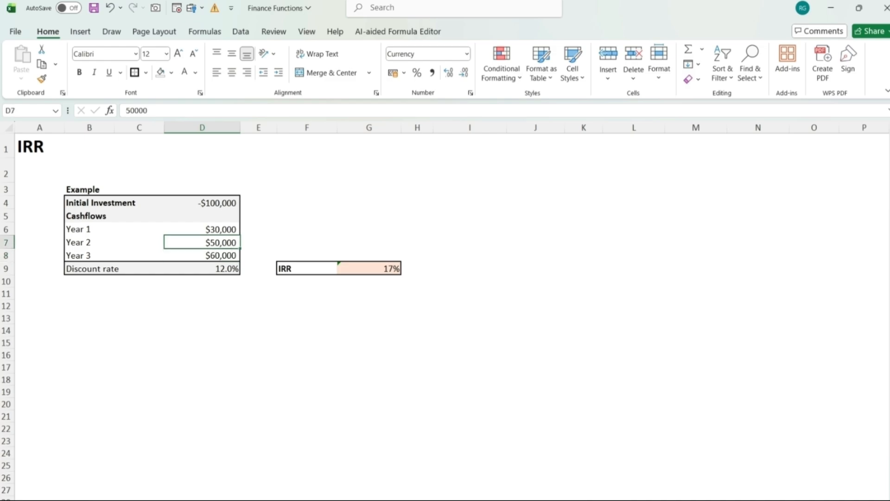
pyautogui.press('Down')
pyautogui.press('Down')
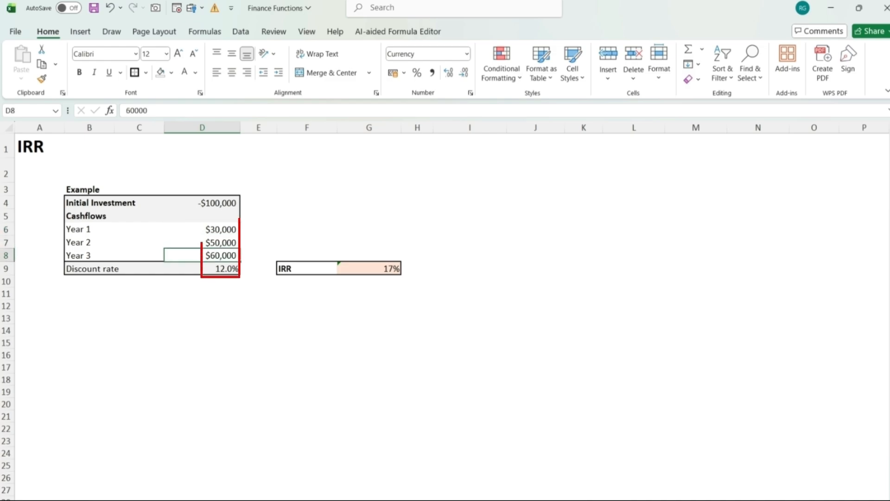
# Clear the existing IRR result from cell G9
pyautogui.press('Right')
pyautogui.press('Right')
pyautogui.press('Right')
pyautogui.press('Down')
pyautogui.press('Delete')
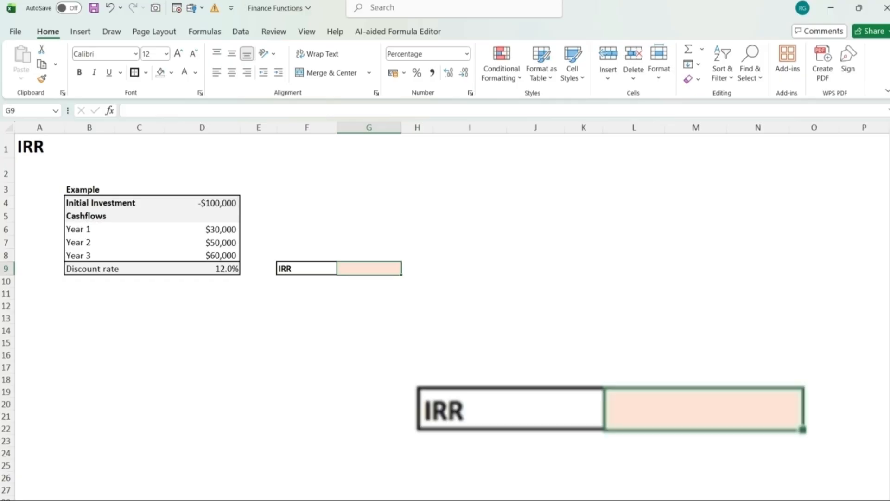
# Calculate the internal rate of return in G9 with IRR over the investment and cash flows in D4:D8
pyautogui.write('=irr(')
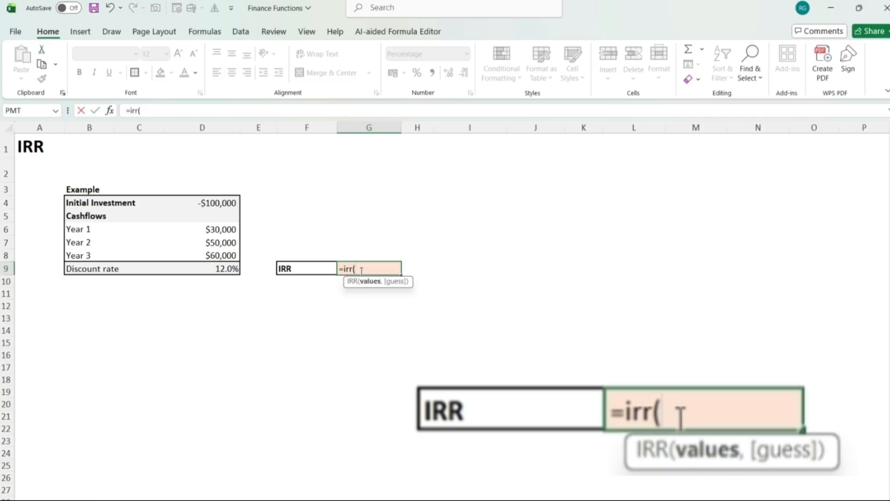
pyautogui.moveTo(230, 202); pyautogui.dragTo(221, 263)
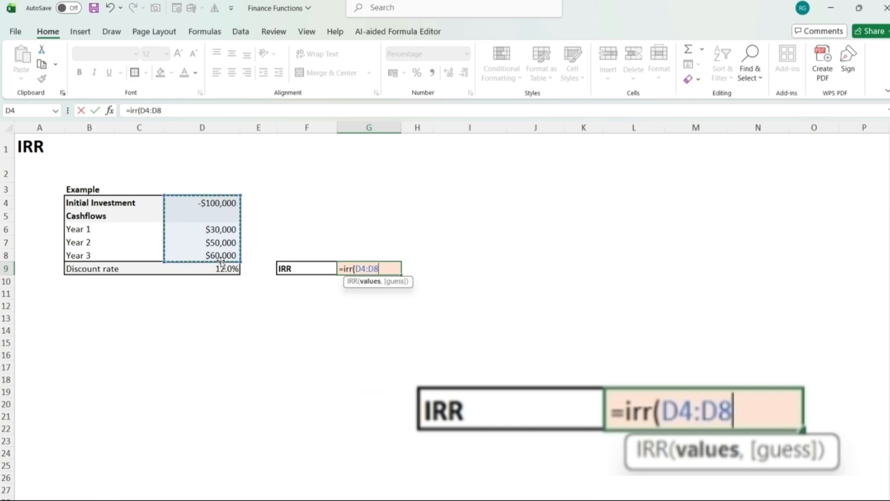
pyautogui.write(')')
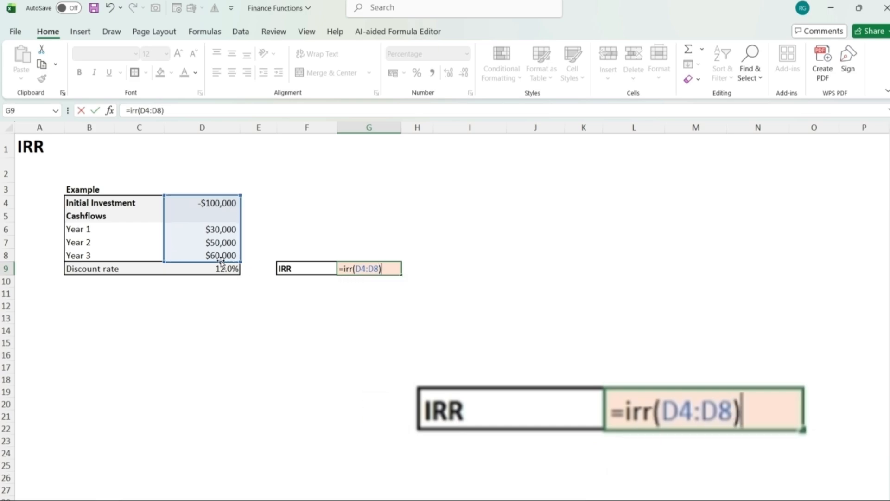
pyautogui.press('Return')
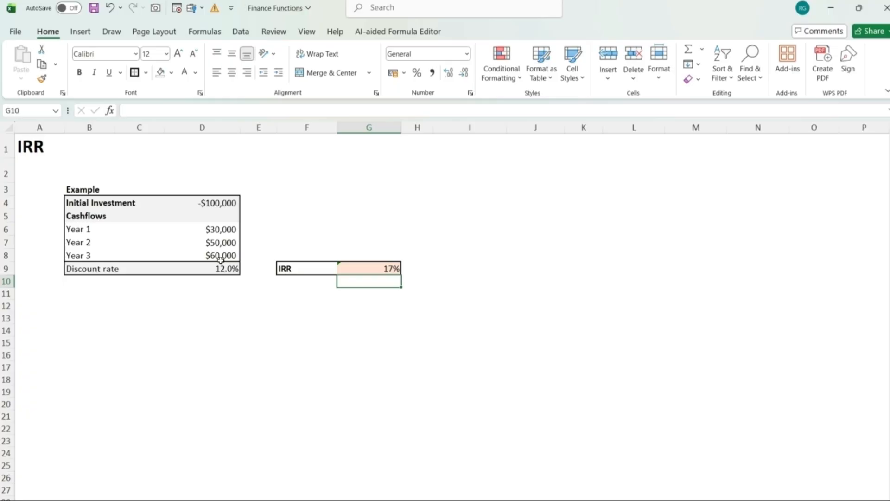
# Add the label NPV in cell F11, below the IRR row
pyautogui.press('Down')
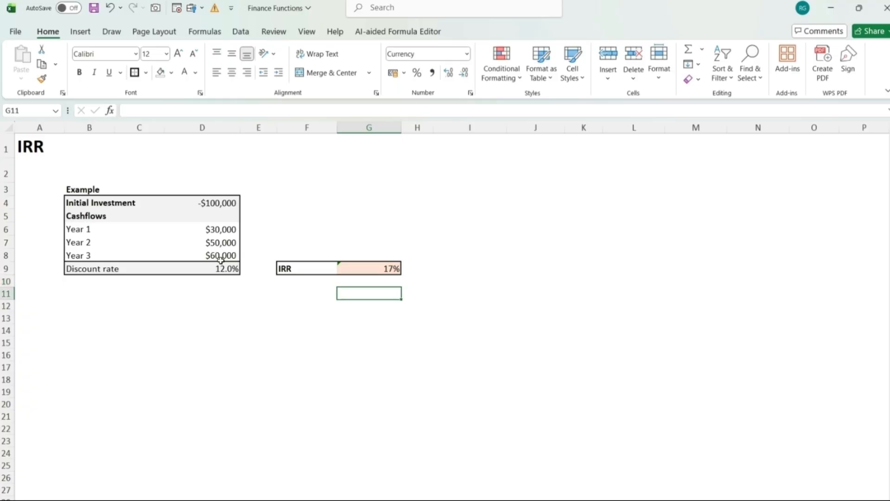
pyautogui.press('Left')
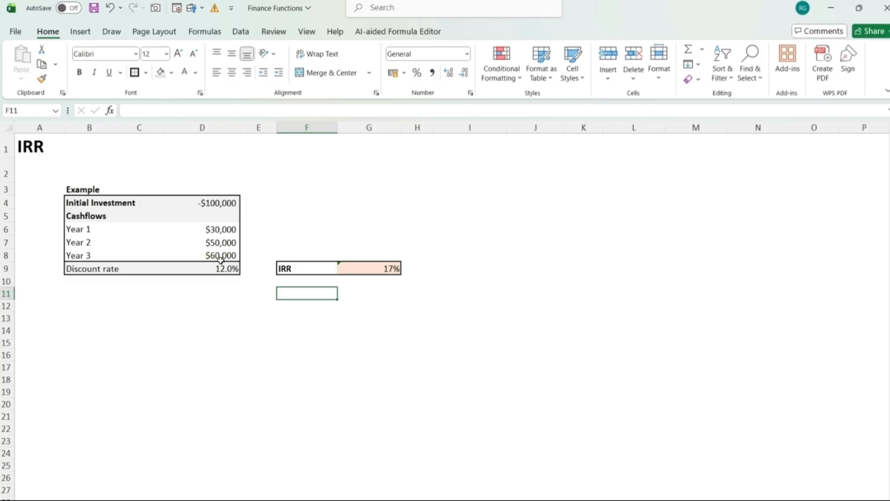
pyautogui.write('NPV')
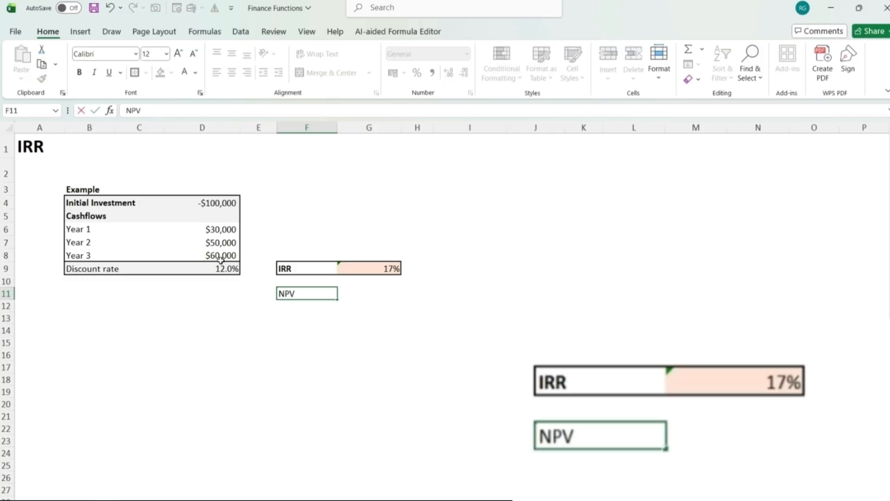
pyautogui.press('Return')
# Calculate the net present value in G11 with NPV using rate D9 and cash flows D6:D8, plus the initial investment in D4
pyautogui.press('Up')
pyautogui.press('Right')
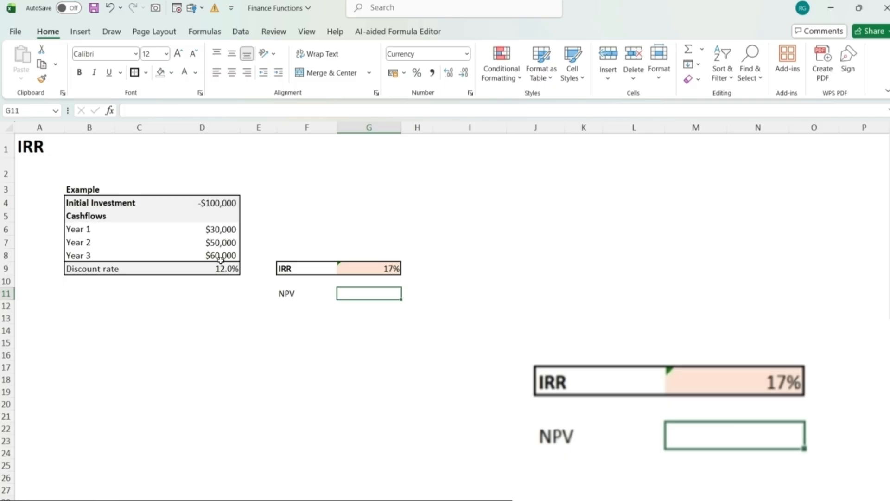
pyautogui.write('=npv(')
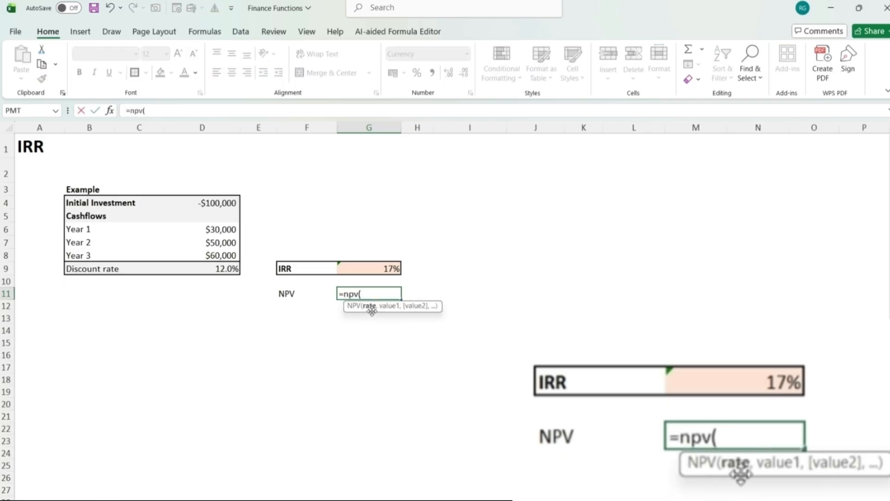
pyautogui.click(225, 269)
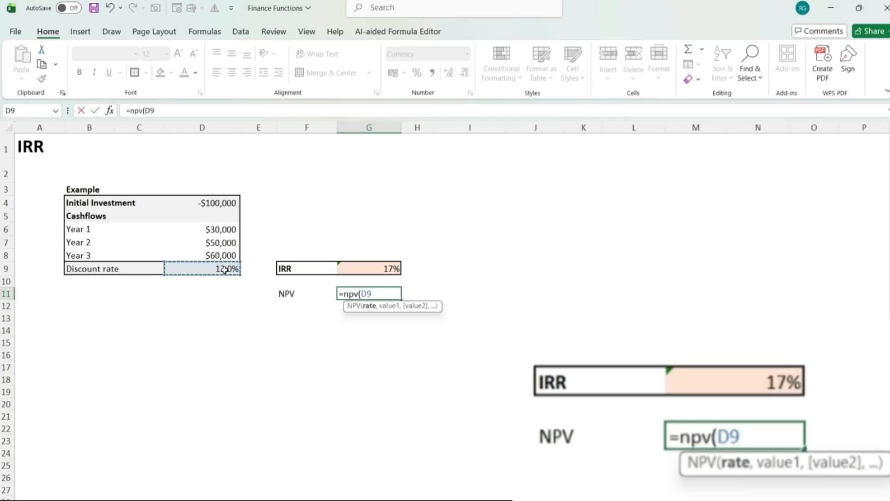
pyautogui.write(',')
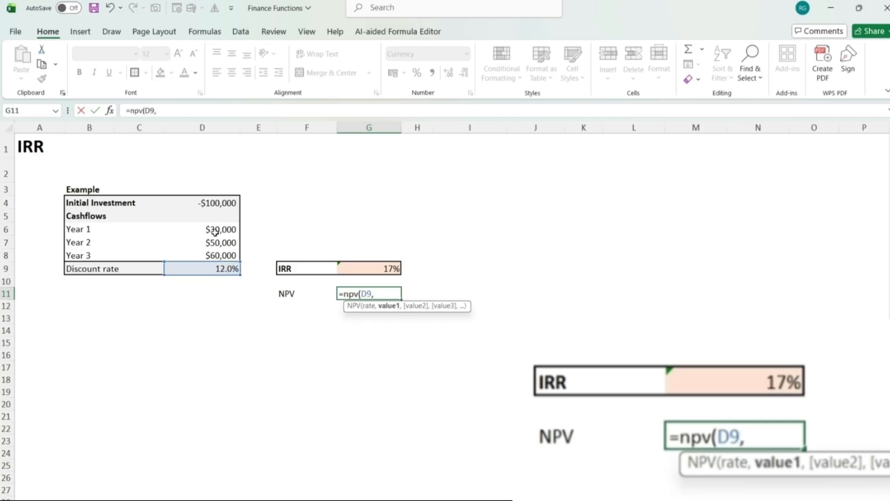
pyautogui.moveTo(214, 232); pyautogui.dragTo(214, 254)
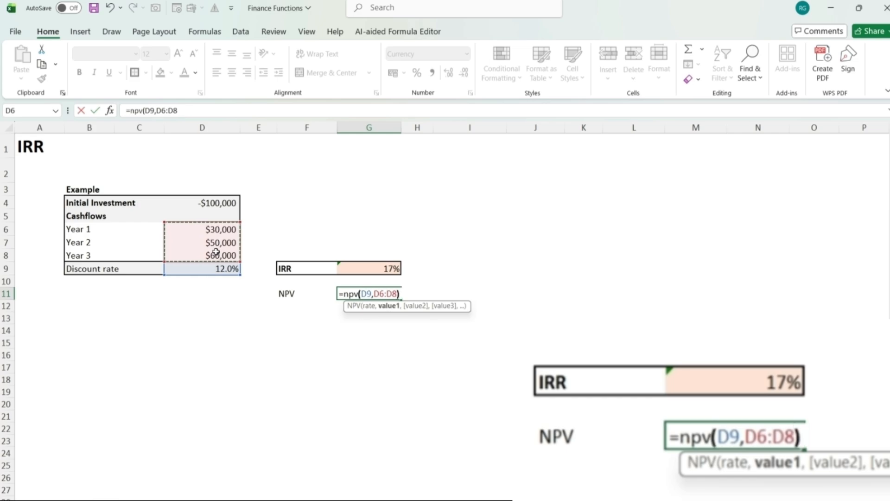
pyautogui.write(')+')
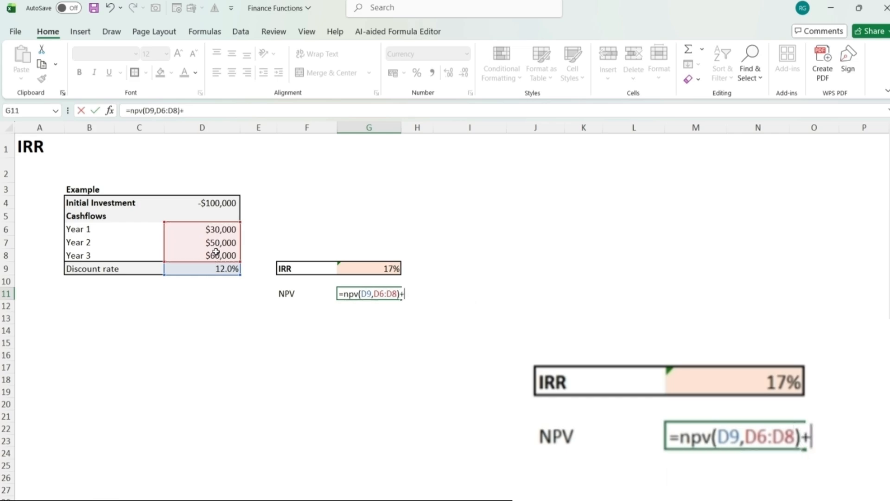
pyautogui.click(209, 202)
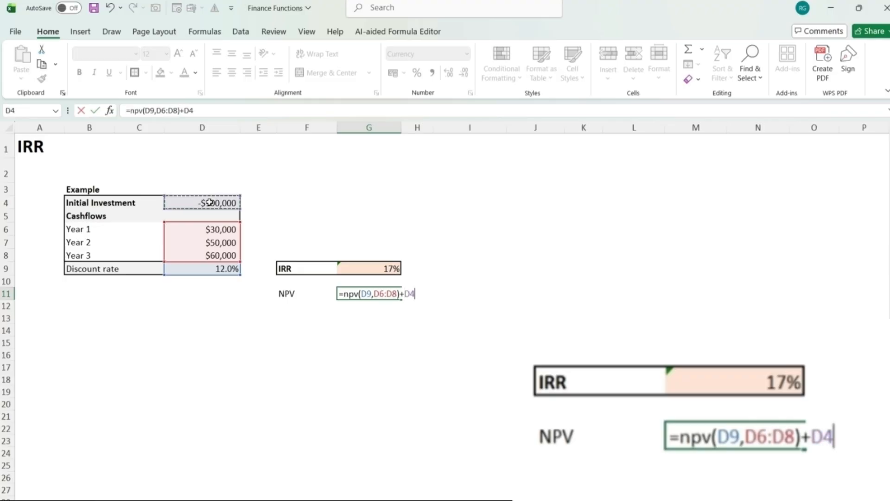
pyautogui.press('Return')
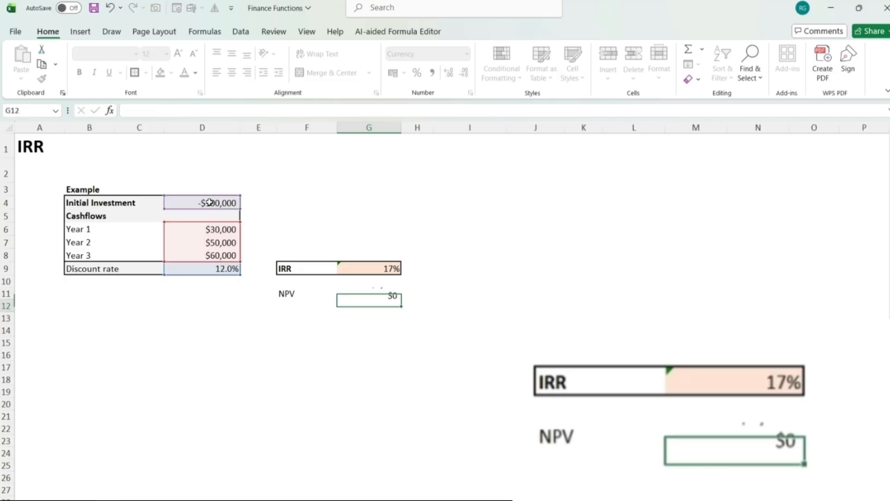
# Change the NPV formula in G11 to use the IRR in G9 as its discount rate
pyautogui.click(376, 293)
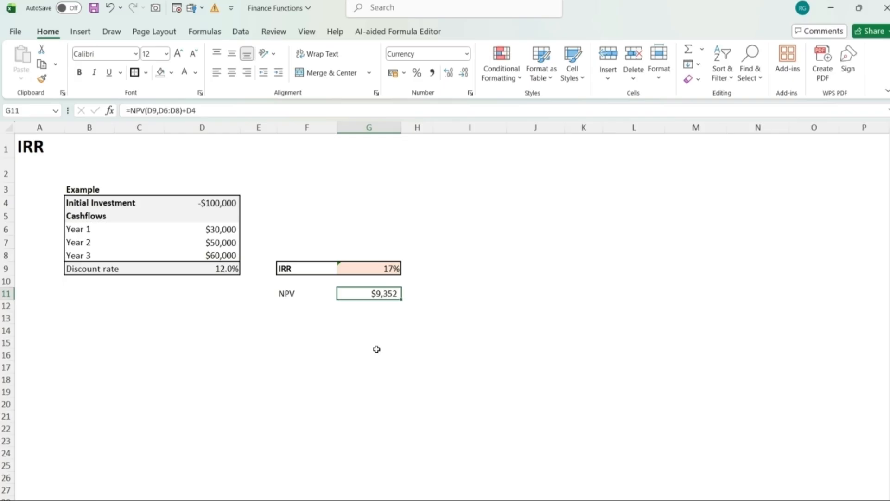
pyautogui.doubleClick(368, 294)
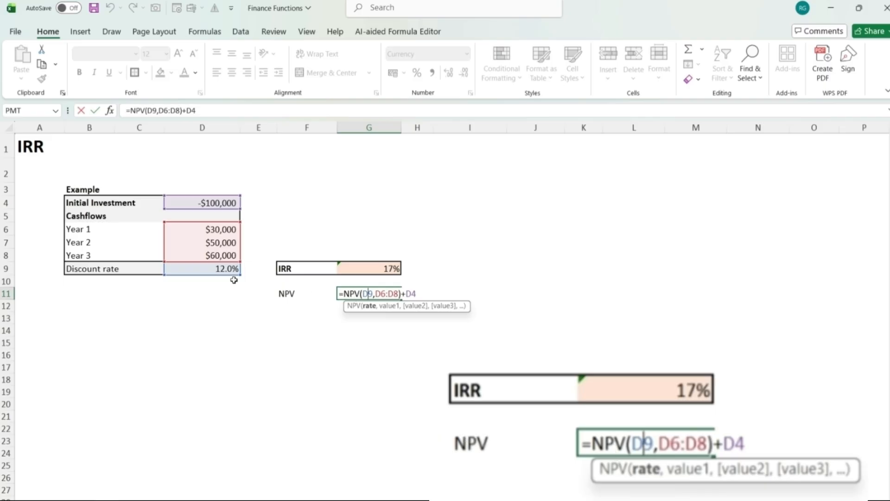
pyautogui.moveTo(226, 277); pyautogui.dragTo(354, 274)
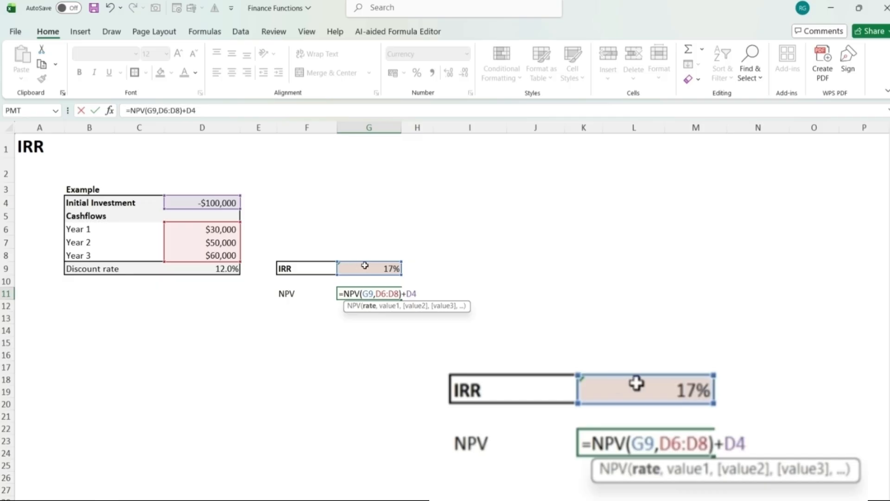
pyautogui.press('Return')
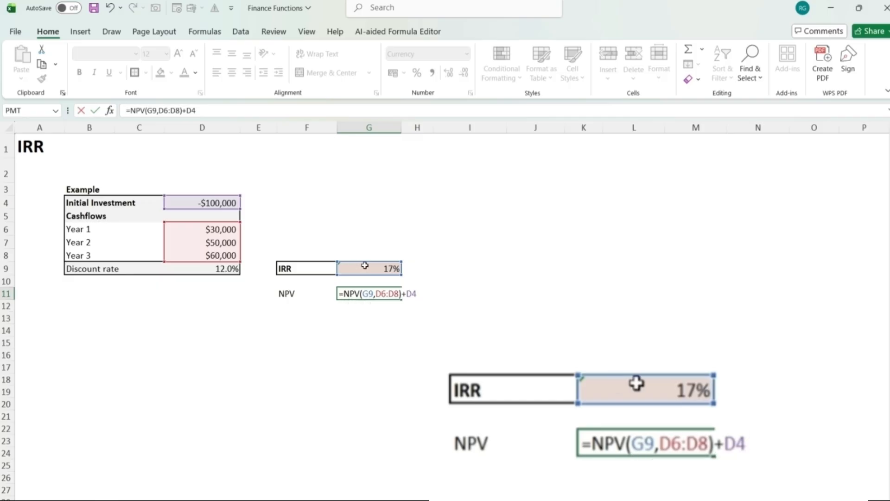
pyautogui.press('Up')
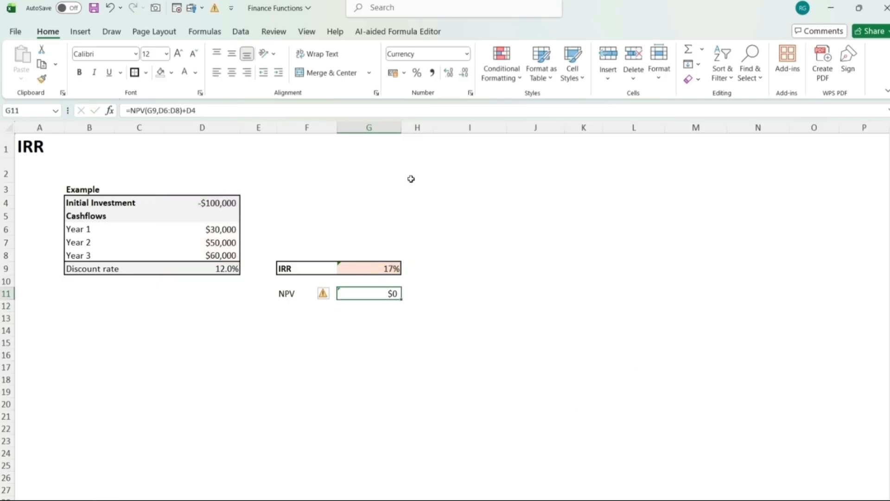
# Show the NPV in G11 with two decimal places and compare the IRR in G9 with the discount rate in D9
pyautogui.click(448, 73)
pyautogui.click(448, 73)
pyautogui.click(381, 268)
pyautogui.click(535, 254)
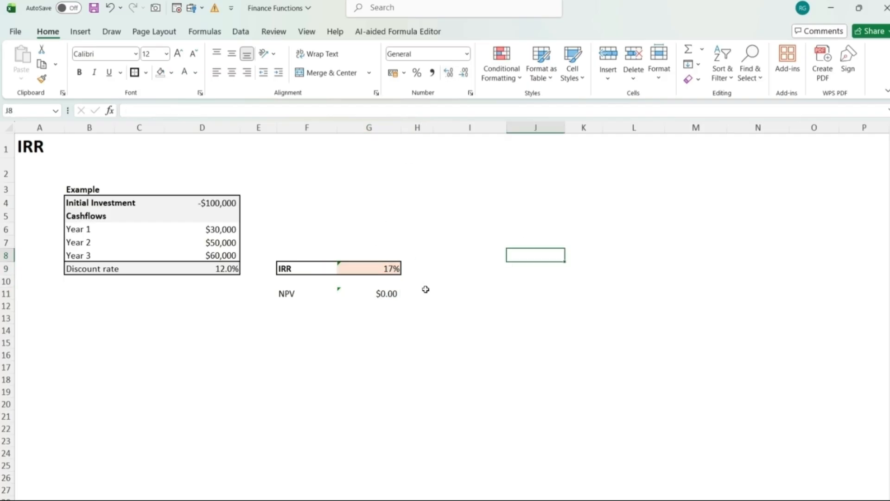
pyautogui.click(370, 268)
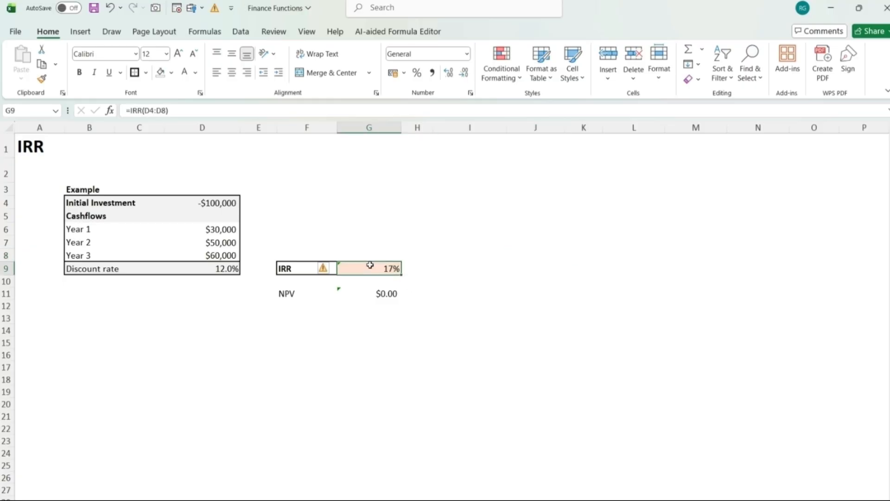
pyautogui.click(225, 268)
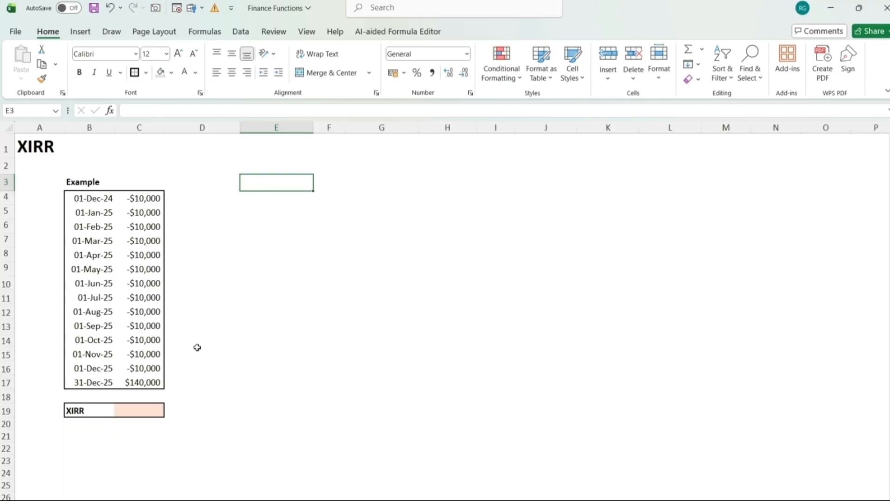
# On the XIRR sheet, calculate the return in C19 with XIRR over the values in C4:C17 and the dates in B4:B17
pyautogui.click(146, 409)
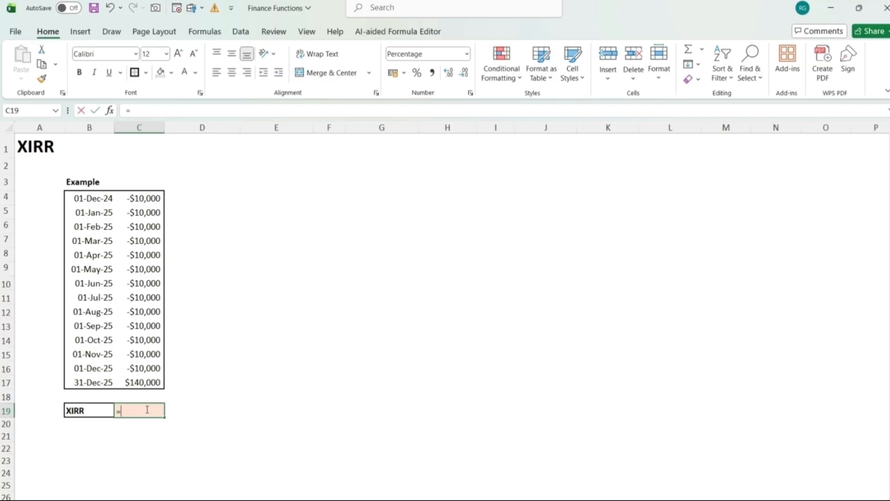
pyautogui.write('=xirr(')
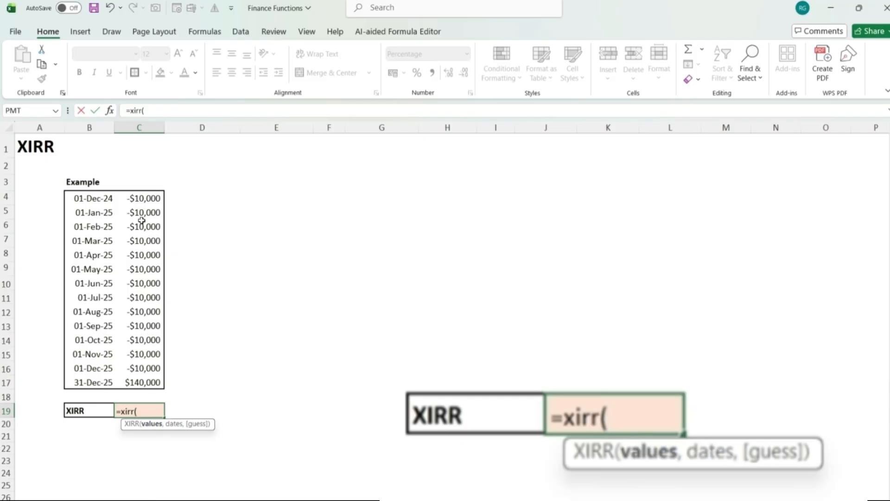
pyautogui.moveTo(139, 199); pyautogui.dragTo(159, 378)
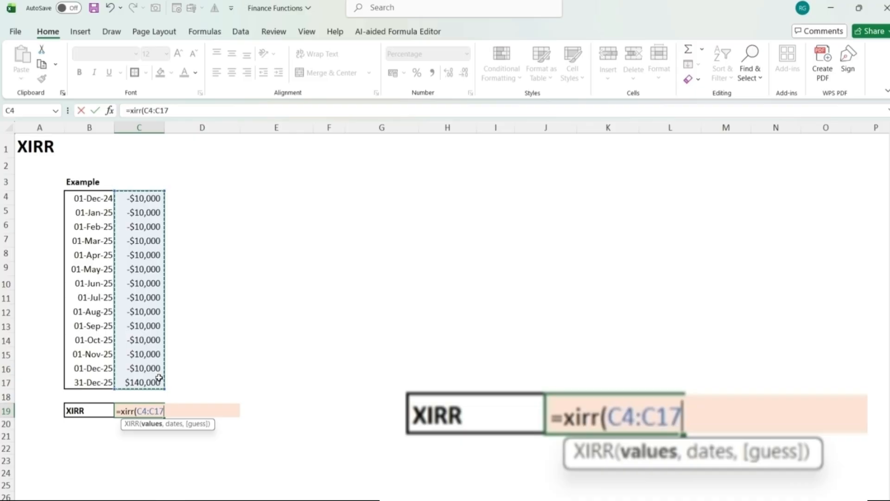
pyautogui.write(',')
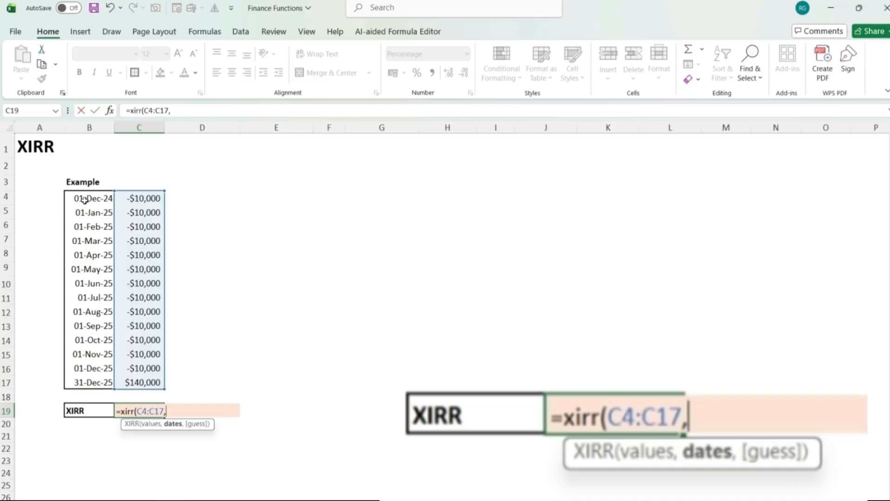
pyautogui.moveTo(83, 198); pyautogui.dragTo(107, 381)
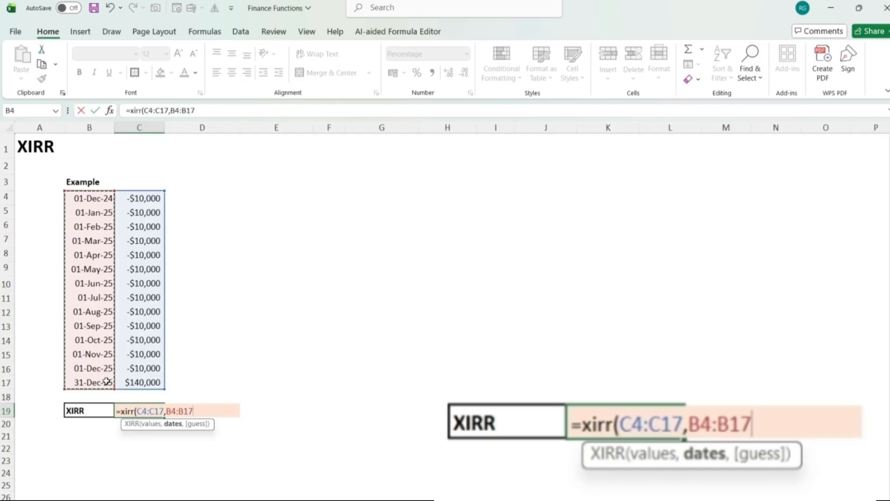
pyautogui.write(')')
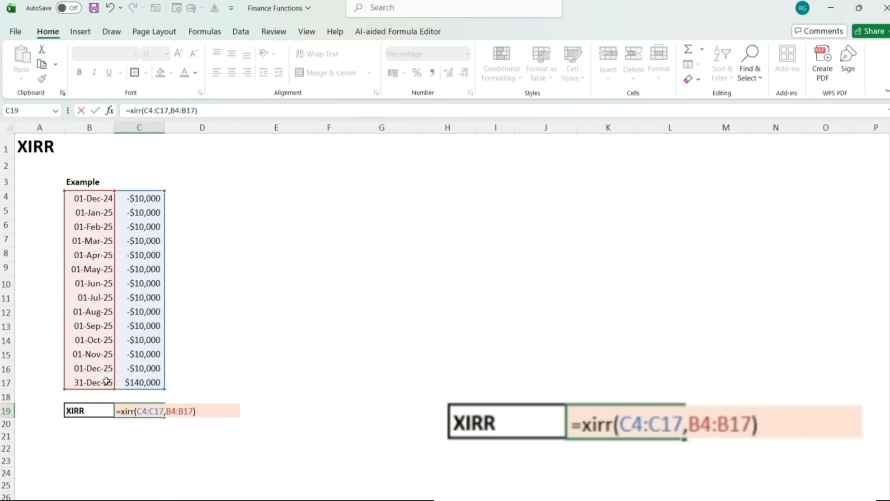
pyautogui.press('Return')
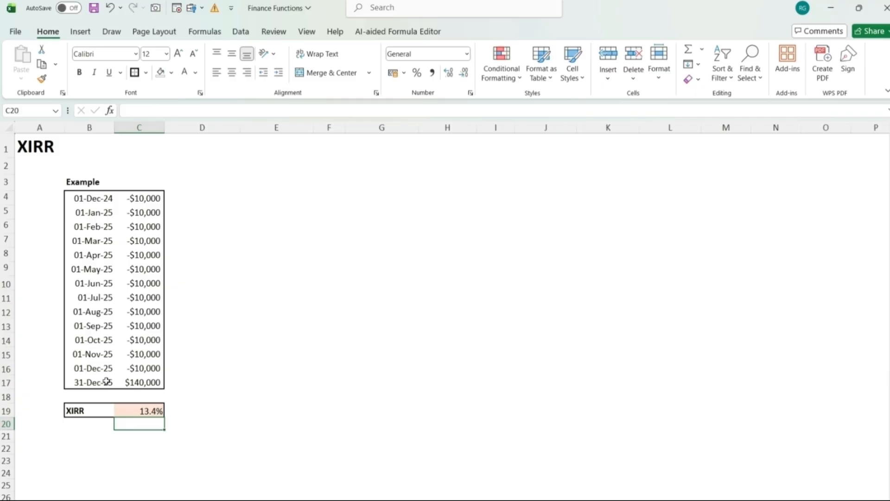
# Examine the monthly investments in C4:C16, the final inflow in C17 and the XIRR result in C19
pyautogui.press('Up')
pyautogui.press('Up')
pyautogui.press('Up')
pyautogui.press('Up')
pyautogui.hotkey('ctrl', 'shift', 'Up')
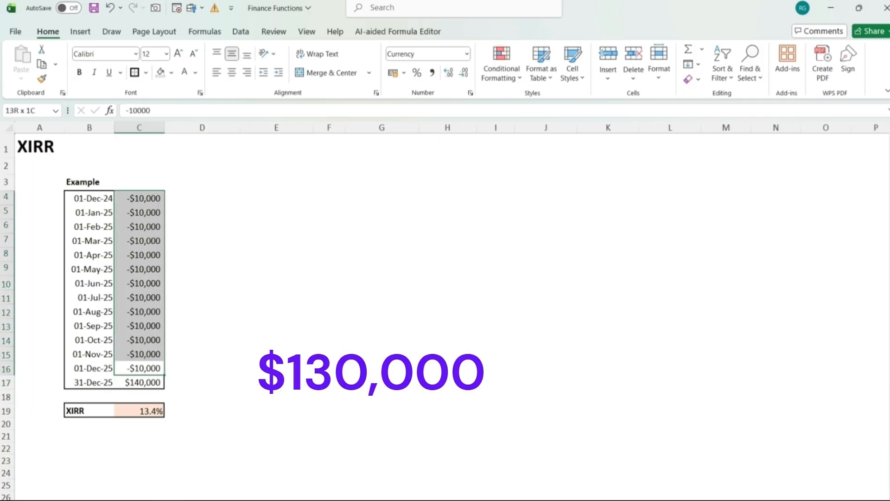
pyautogui.click(149, 382)
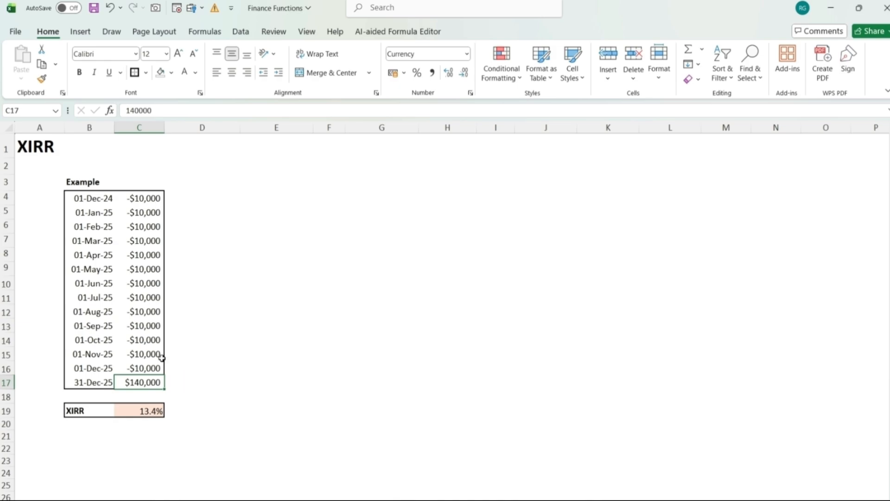
pyautogui.click(146, 412)
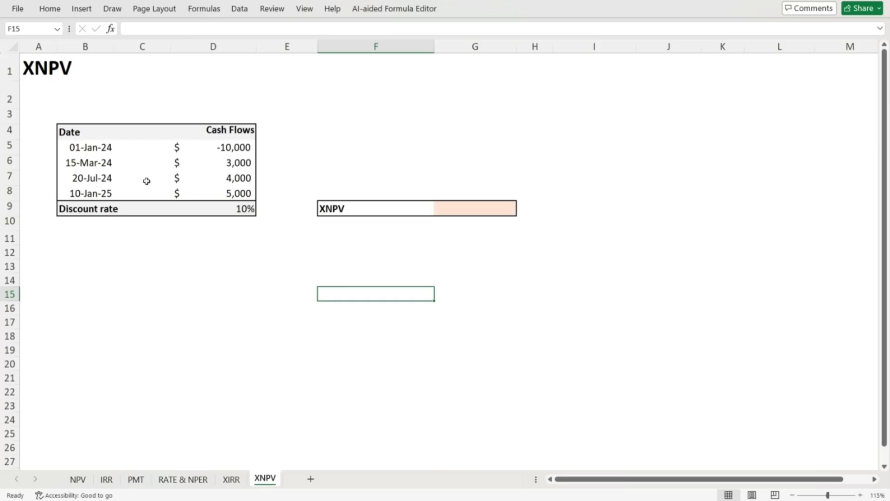
# On the XNPV sheet, calculate G9 with XNPV using rate D9, cash flows D5:D8 and dates B5:B8
pyautogui.click(234, 147)
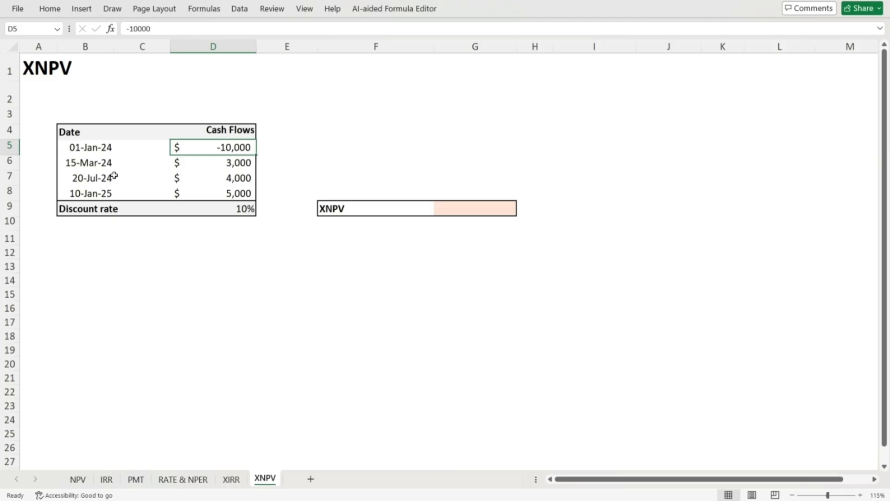
pyautogui.click(223, 211)
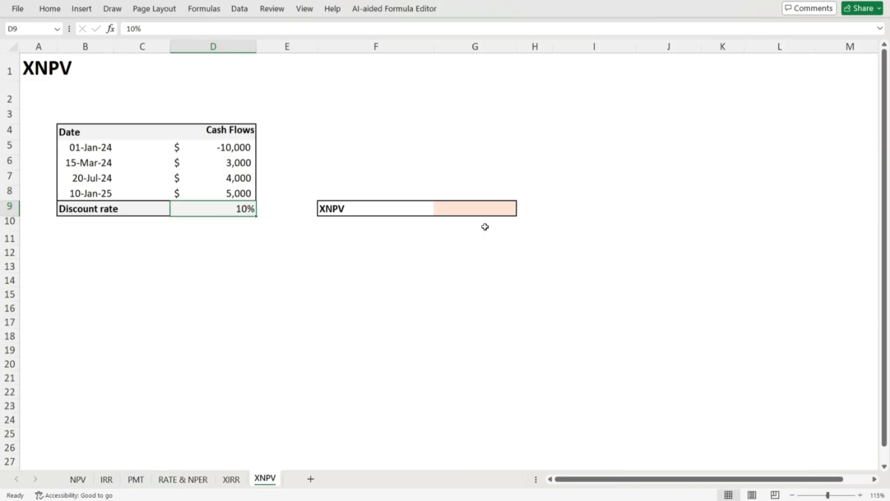
pyautogui.click(480, 210)
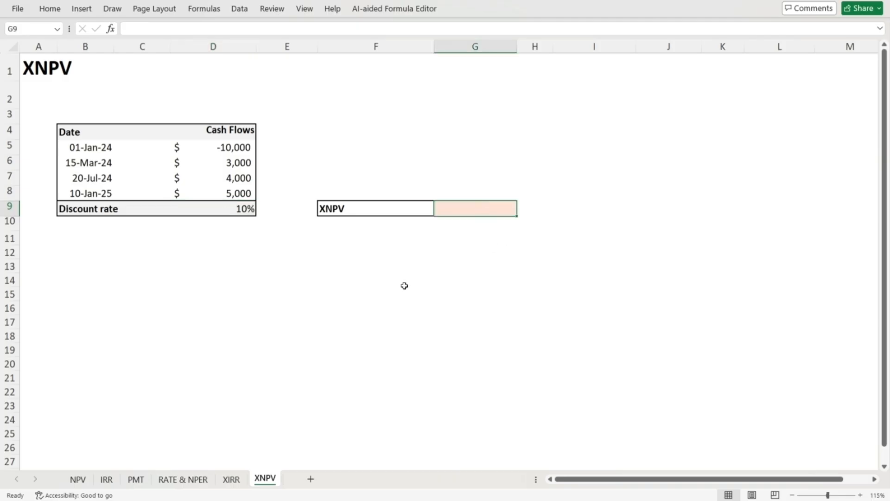
pyautogui.write('=xnpv(')
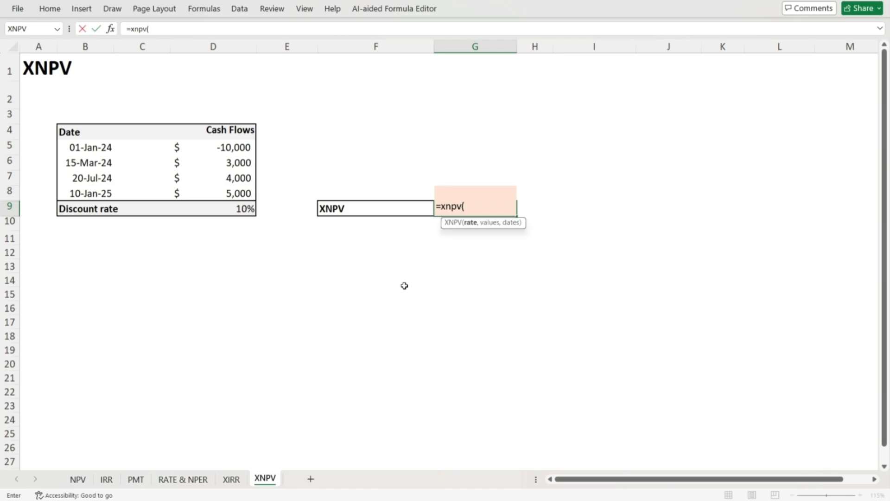
pyautogui.click(215, 209)
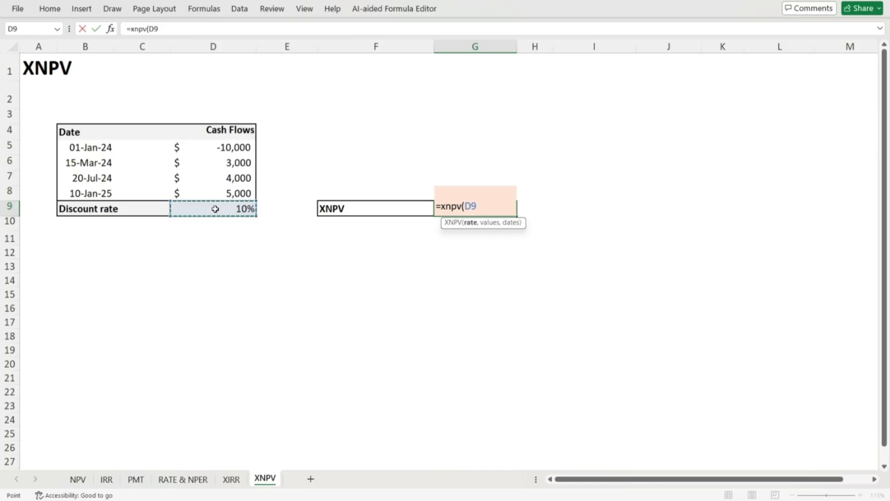
pyautogui.write(',')
pyautogui.moveTo(200, 147); pyautogui.dragTo(202, 188)
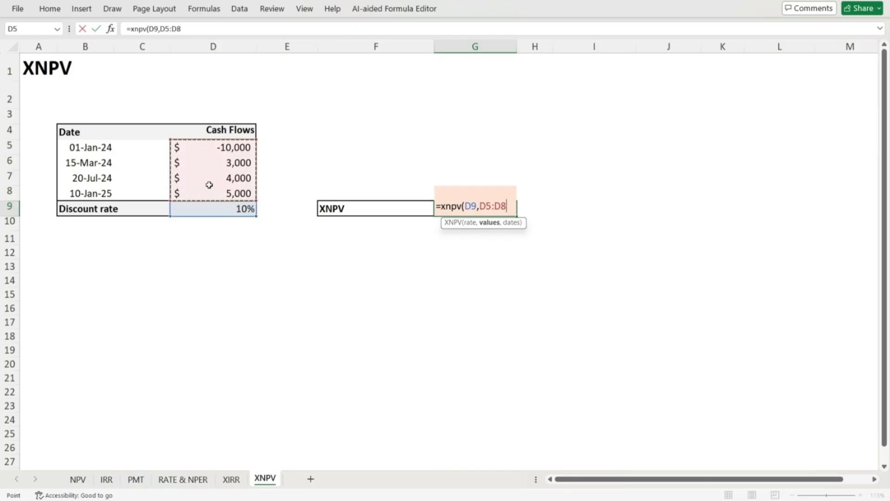
pyautogui.write(',')
pyautogui.moveTo(107, 148); pyautogui.dragTo(111, 194)
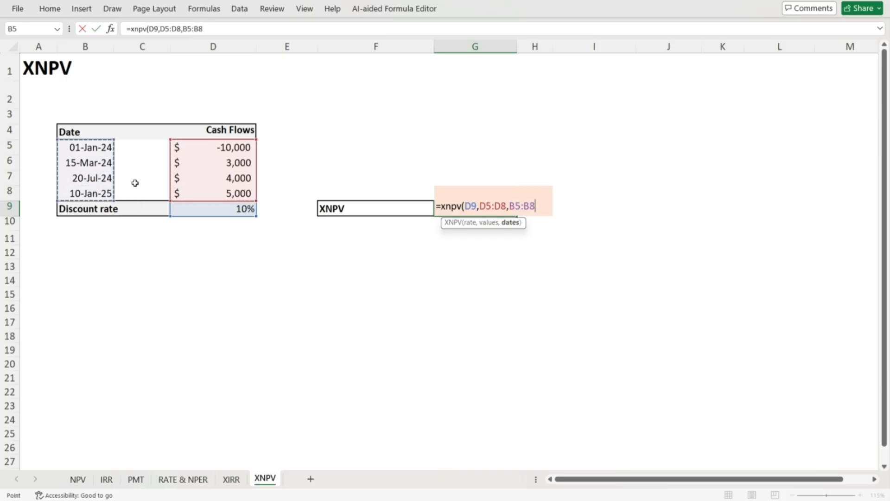
pyautogui.write(')')
pyautogui.press('Return')
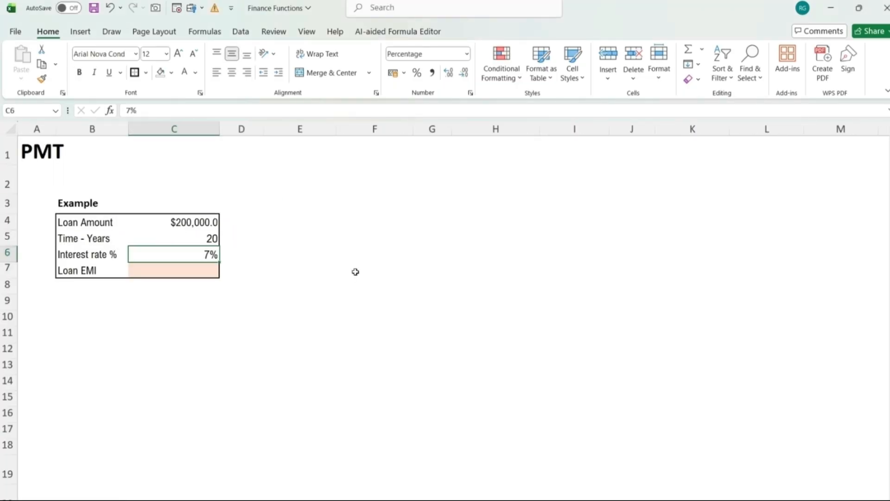
pyautogui.click(356, 271)
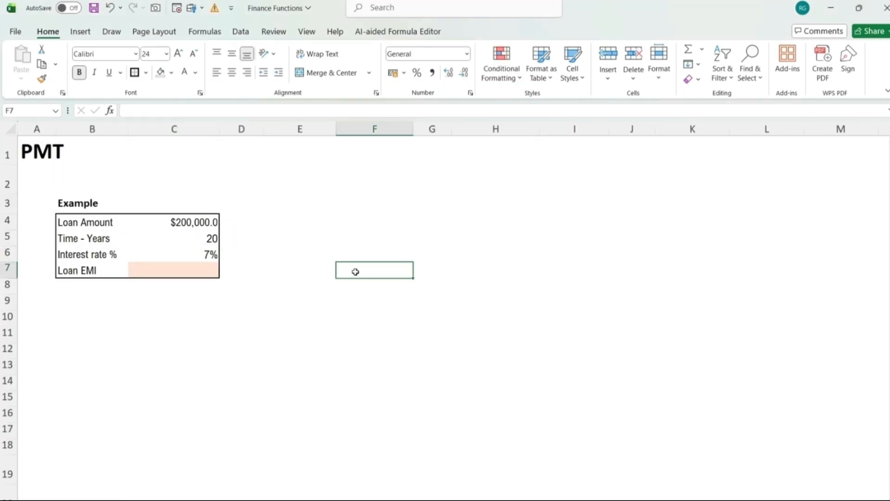
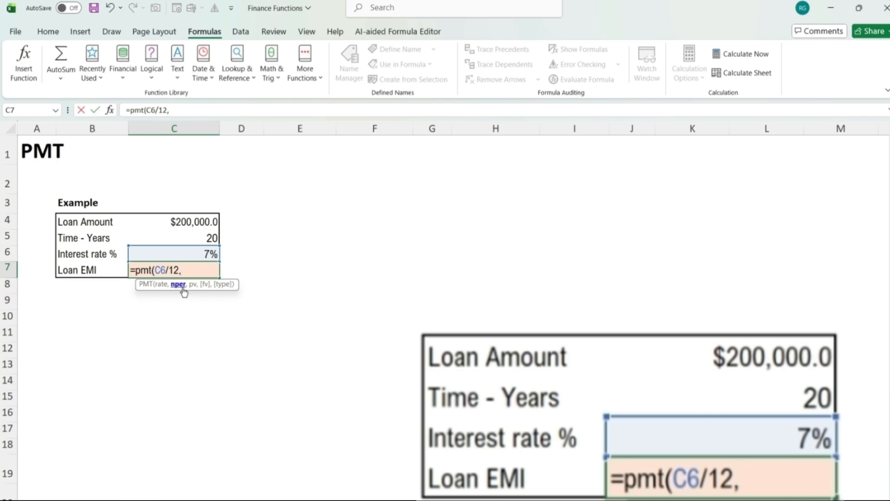
# Complete the PMT formula in C7 with C5*12 as the number of periods and C4 as the present value
pyautogui.click(207, 238)
pyautogui.write('*12')
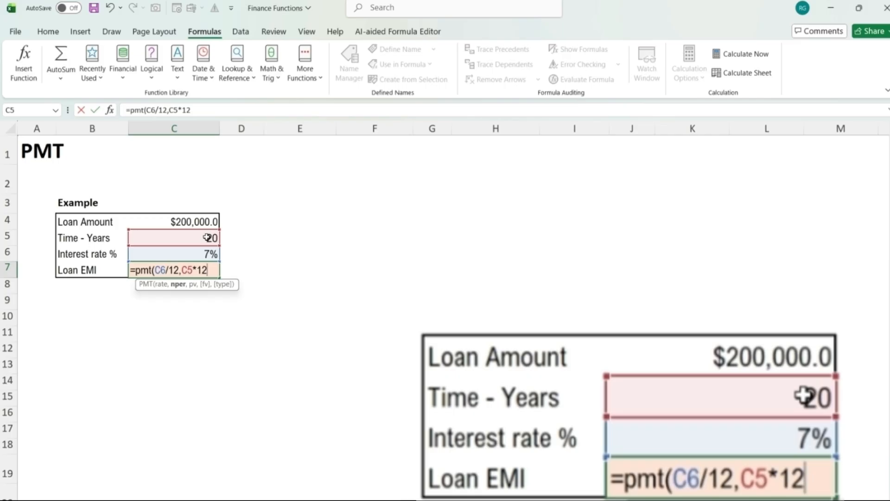
pyautogui.write(',')
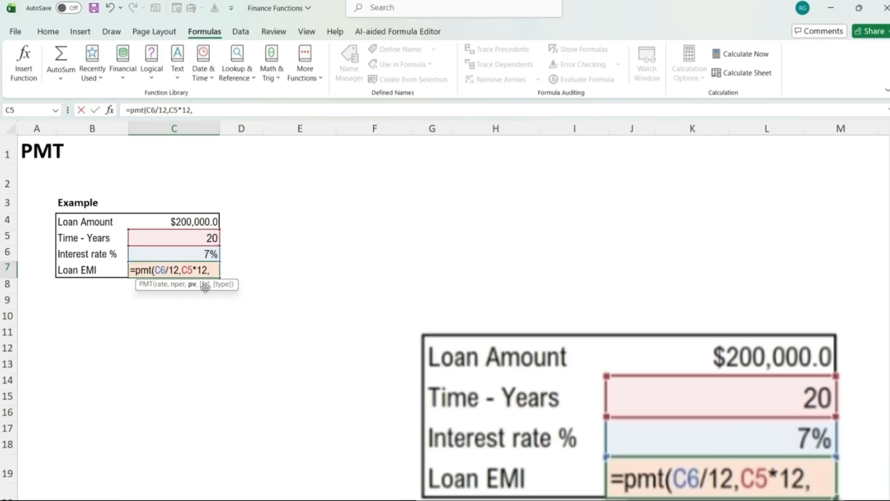
pyautogui.click(189, 222)
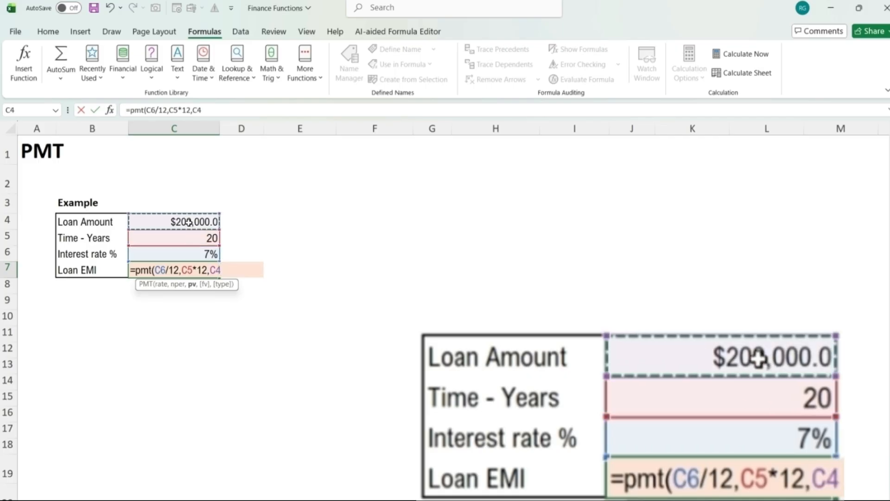
pyautogui.write(')')
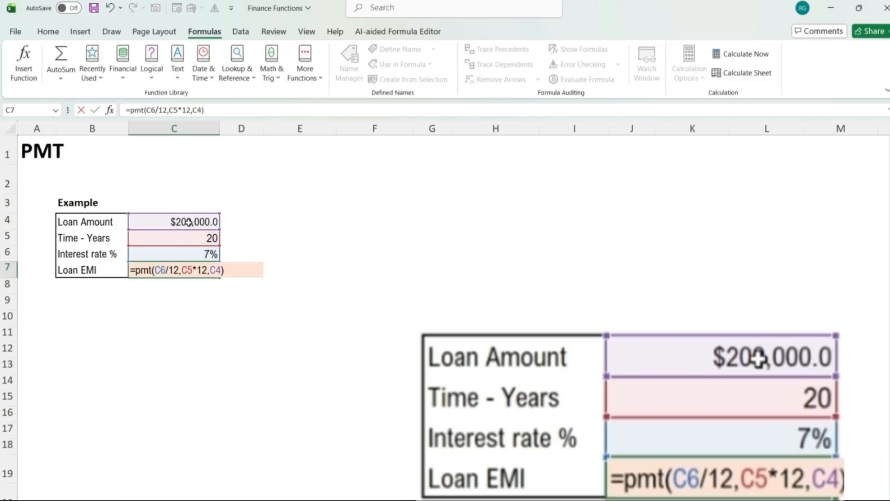
pyautogui.press('Return')
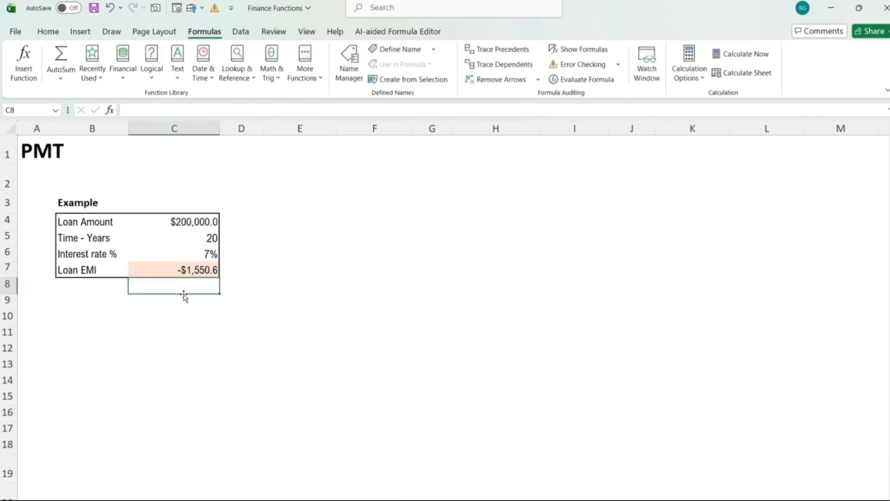
# Put a minus sign in front of PMT in the C7 formula to reverse the sign of the loan EMI
pyautogui.click(200, 271)
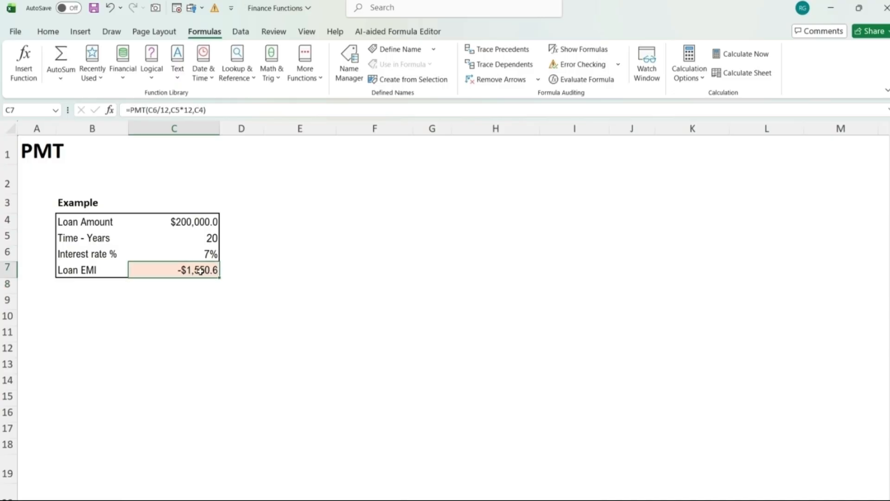
pyautogui.doubleClick(200, 271)
pyautogui.press('Escape')
pyautogui.doubleClick(213, 270)
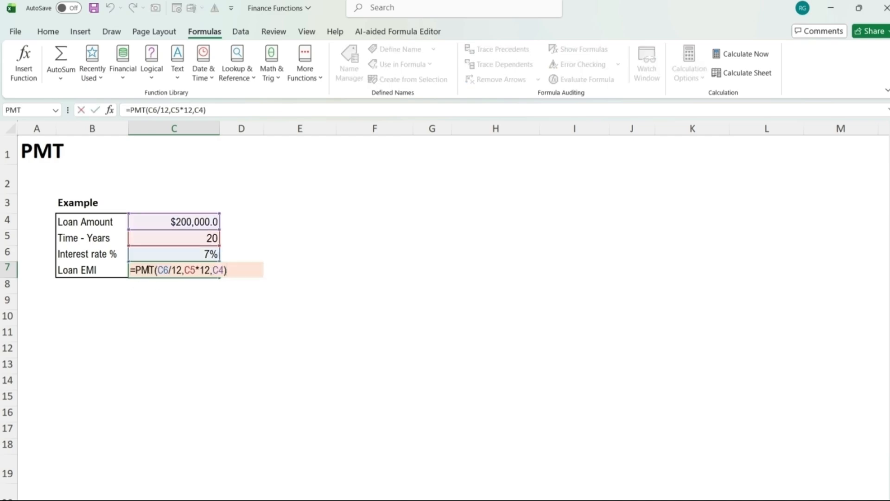
pyautogui.click(135, 270)
pyautogui.write('-')
pyautogui.press('Return')
# Add the optional arguments to the PMT formula in C7: future value 0 and type 1 for beginning-of-period payments
pyautogui.click(182, 270)
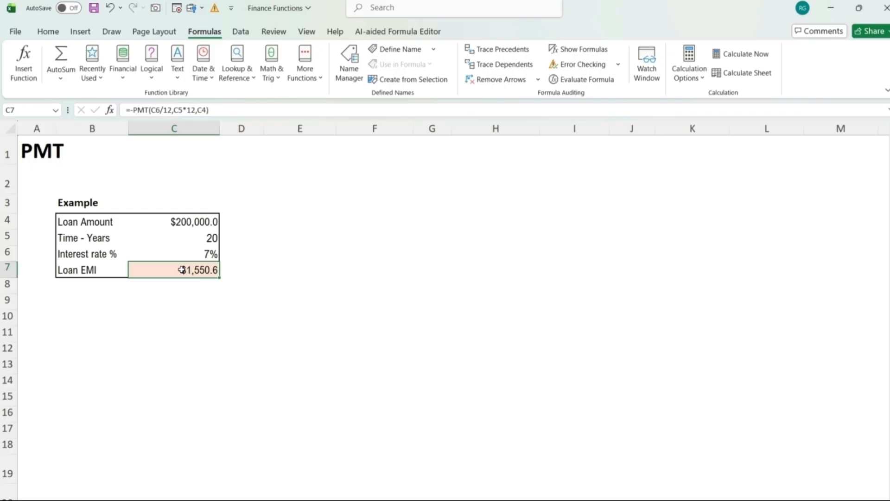
pyautogui.doubleClick(182, 269)
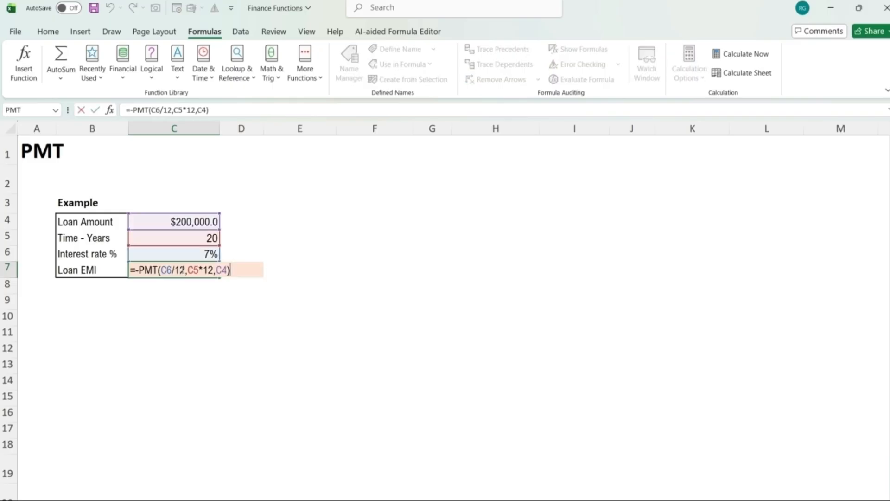
pyautogui.press('Left')
pyautogui.press('Left')
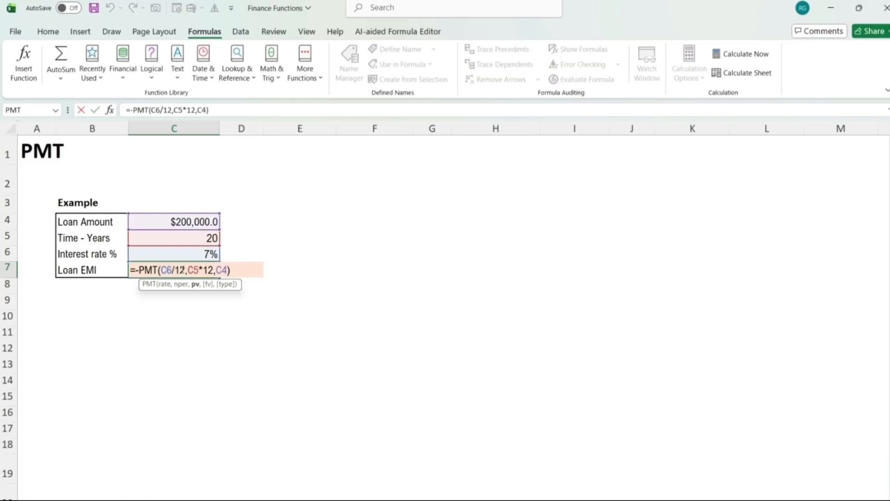
pyautogui.write(',')
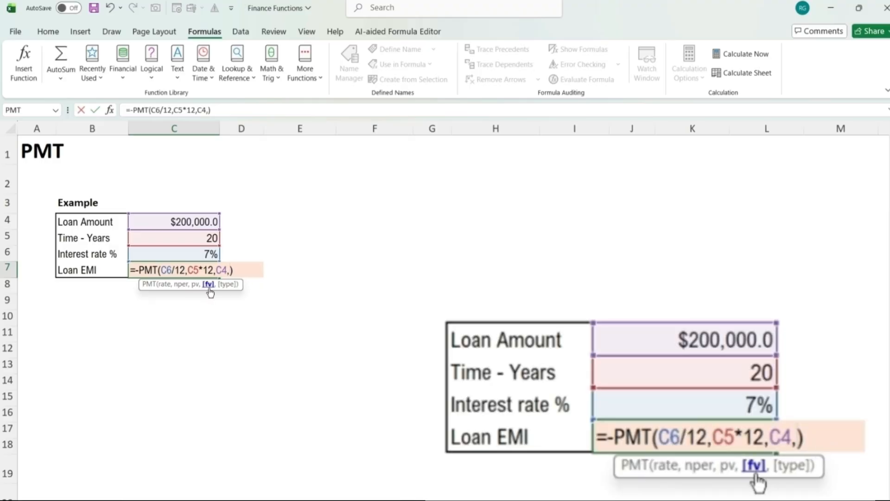
pyautogui.write('0')
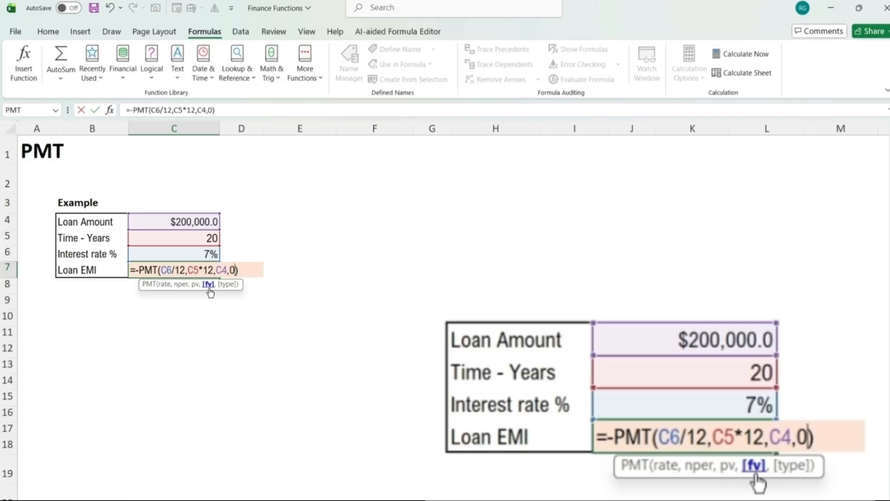
pyautogui.write(',')
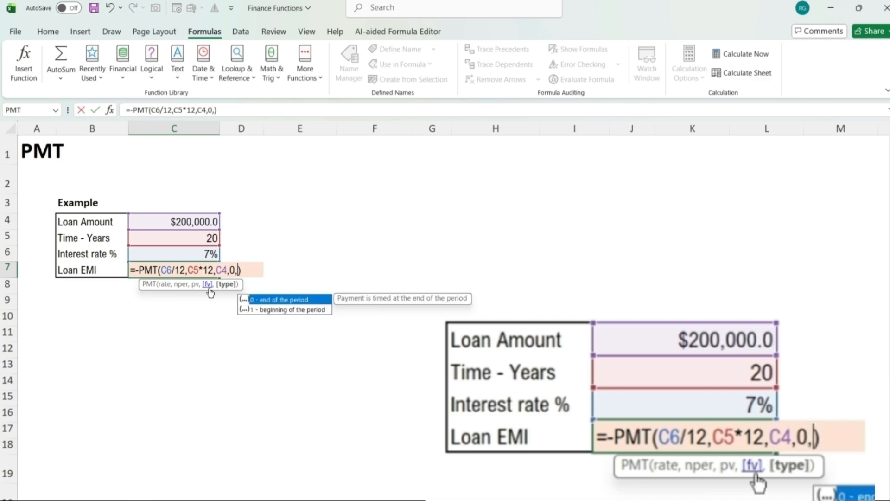
pyautogui.write('1')
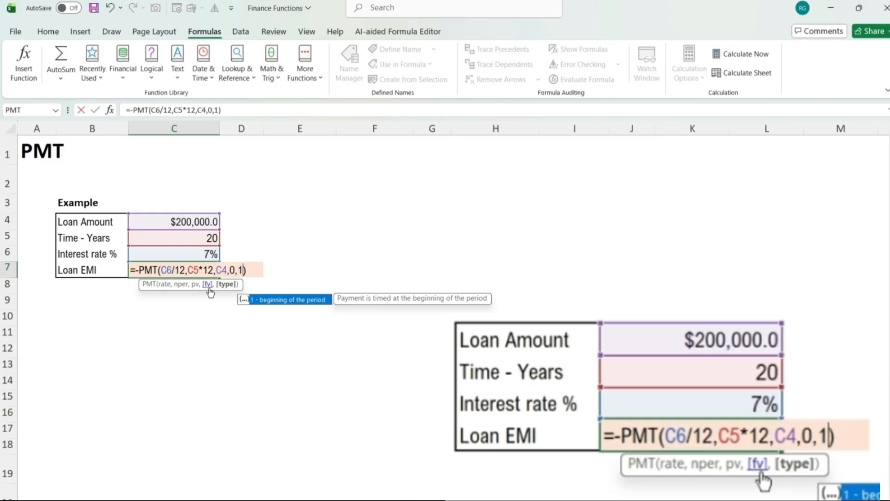
pyautogui.press('Return')
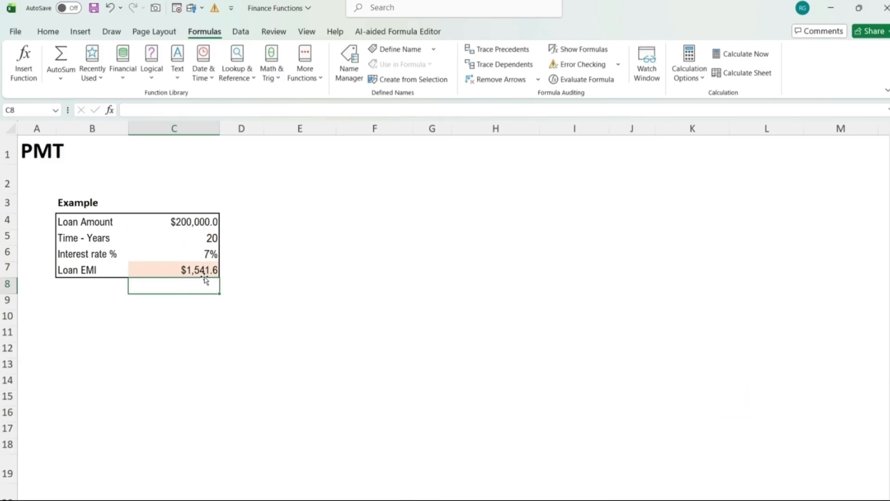
# Change the type argument of the PMT formula in C7 to 0 for end-of-period payments
pyautogui.click(179, 272)
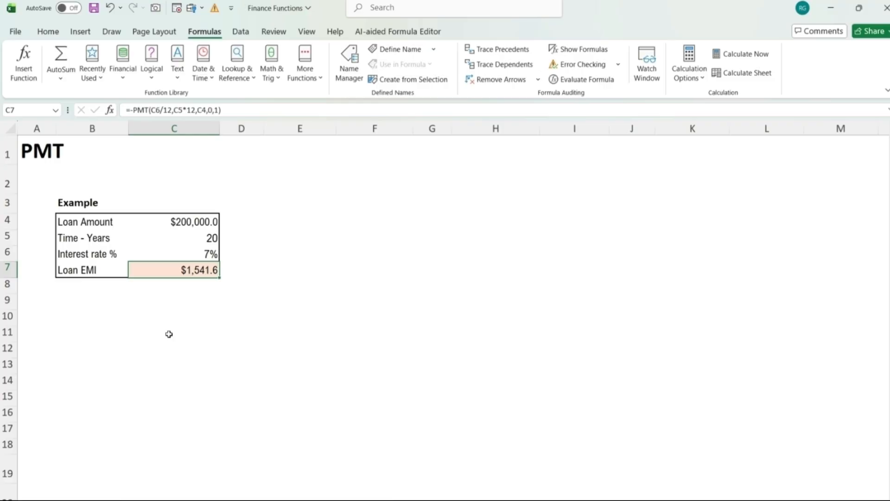
pyautogui.press('F2')
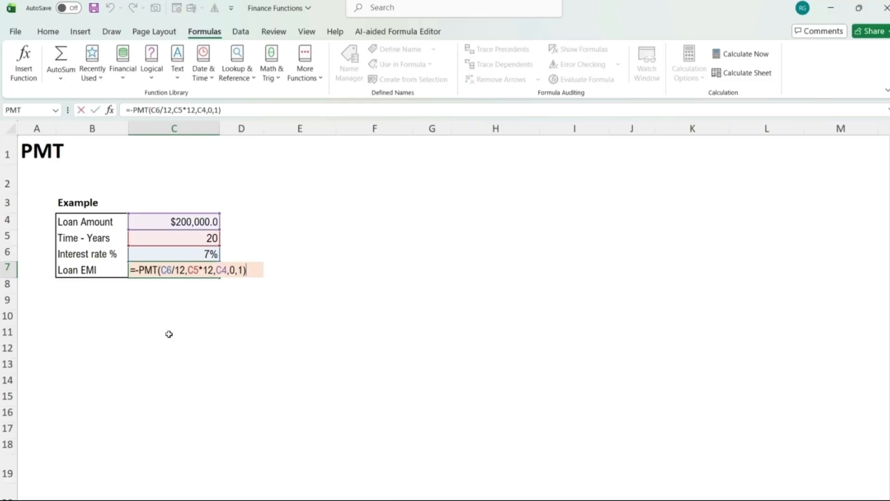
pyautogui.press('Left')
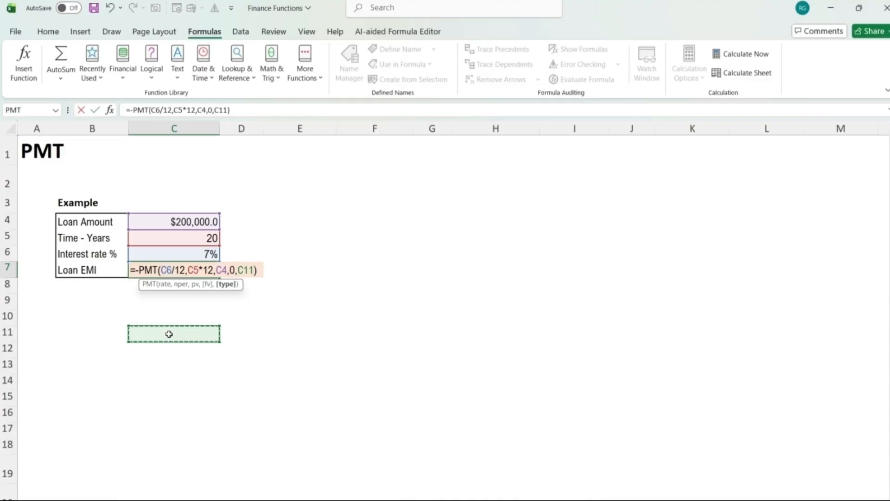
pyautogui.press('Escape')
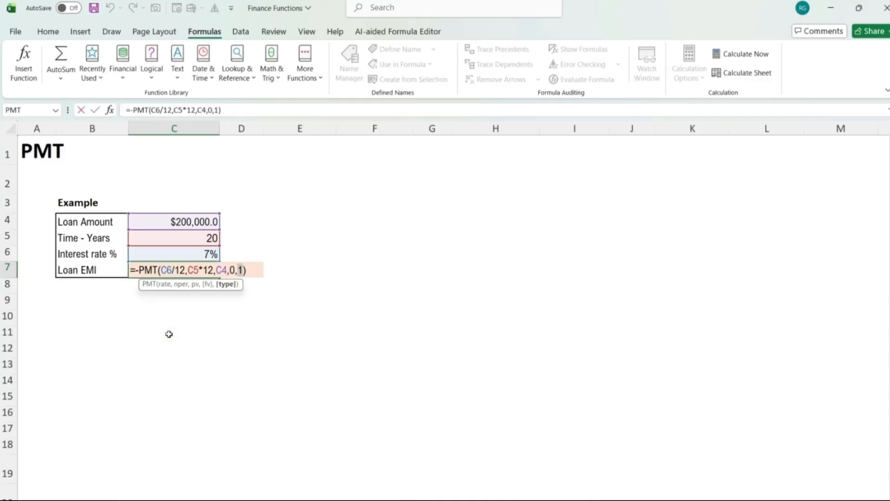
pyautogui.press('BackSpace')
pyautogui.write('0')
pyautogui.press('Return')
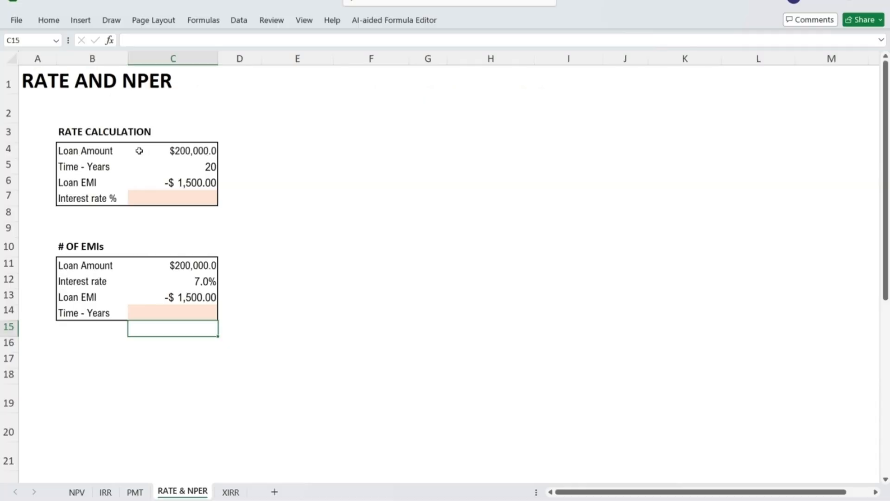
# On the RATE & NPER sheet, examine the loan amount, term and EMI in C4:C6 of the rate calculation
pyautogui.click(147, 151)
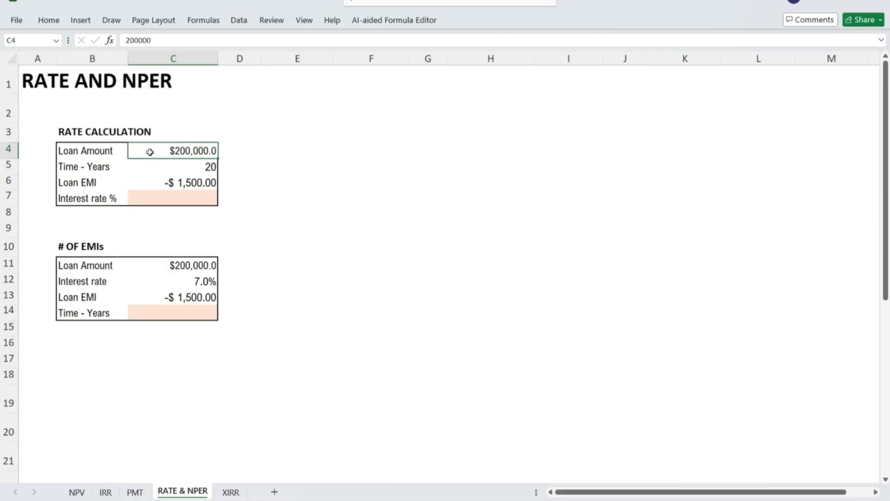
pyautogui.click(343, 168)
pyautogui.press('Left')
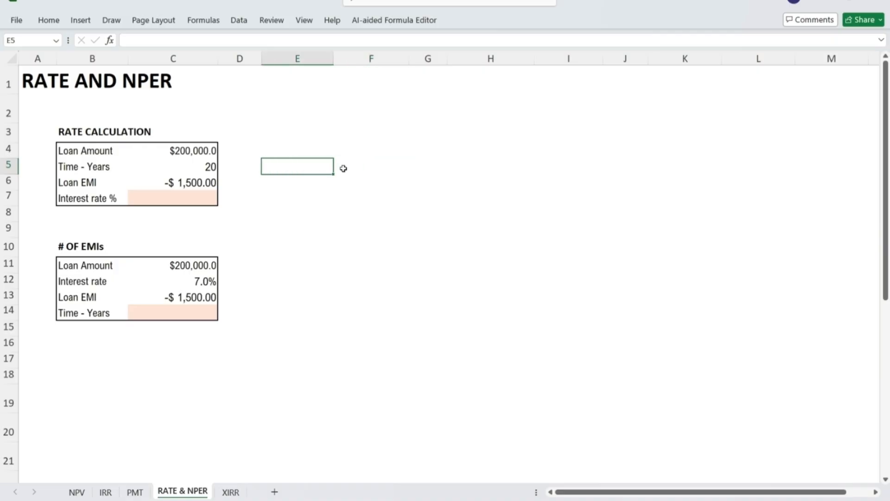
pyautogui.press('Left')
pyautogui.press('Left')
pyautogui.press('Down')
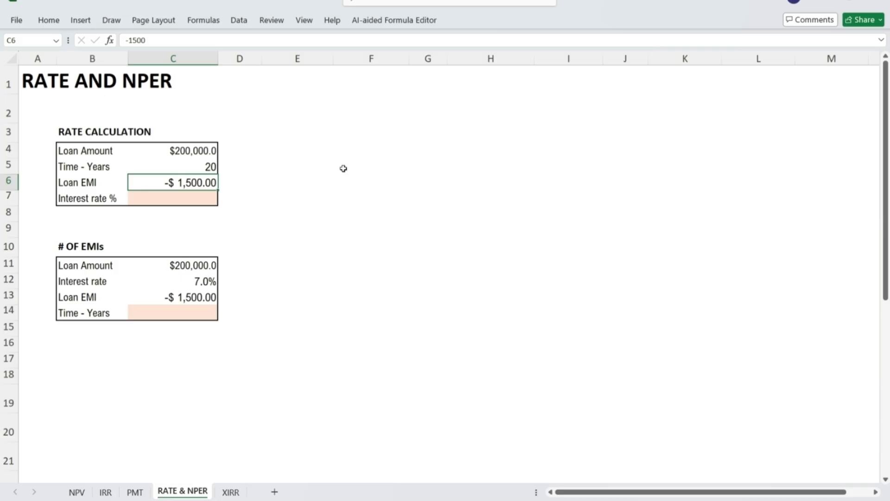
pyautogui.press('Down')
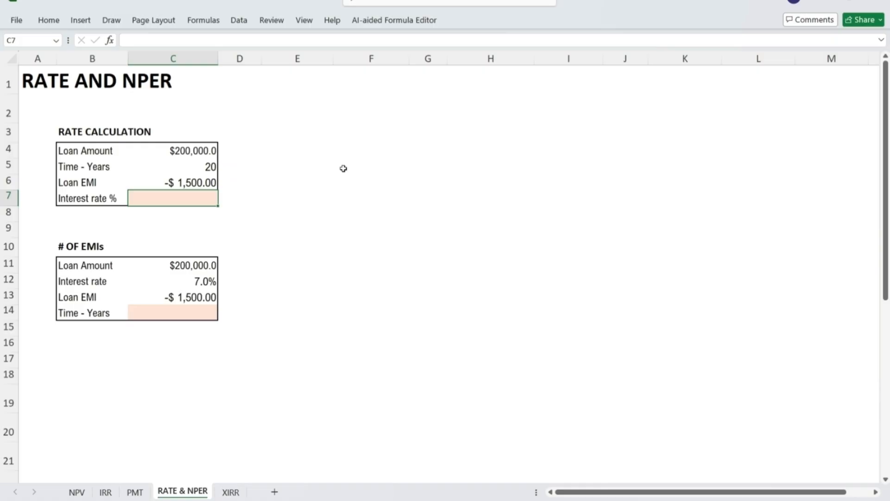
# Calculate the monthly interest rate in C7 with =RATE(C5*12,C6,C4,0), using the term in months, EMI, loan amount and zero future value
pyautogui.write('=')
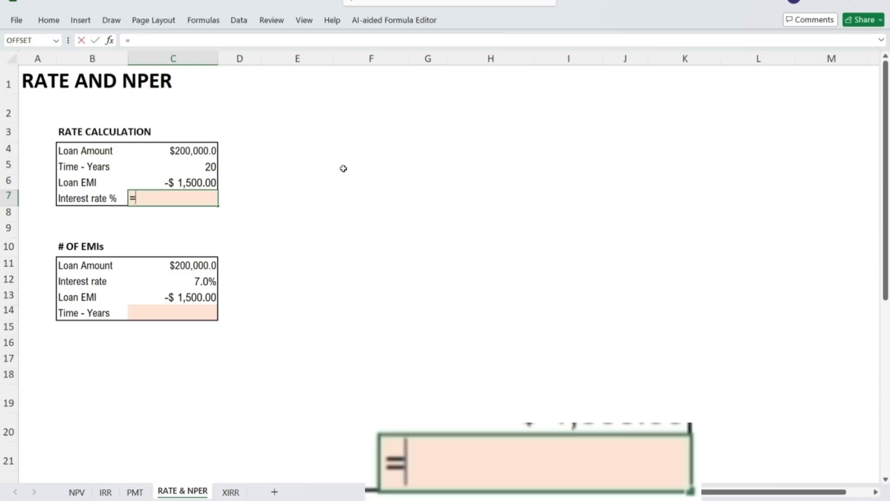
pyautogui.write('rate(')
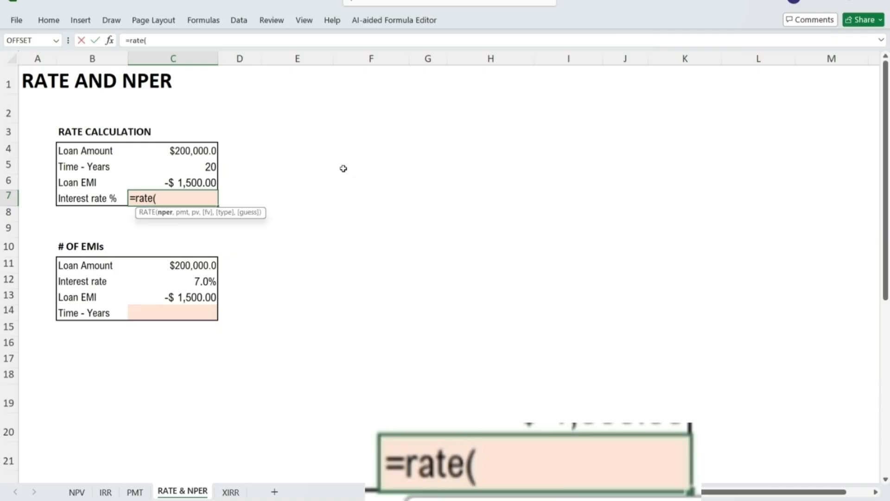
pyautogui.press('Up')
pyautogui.press('Up')
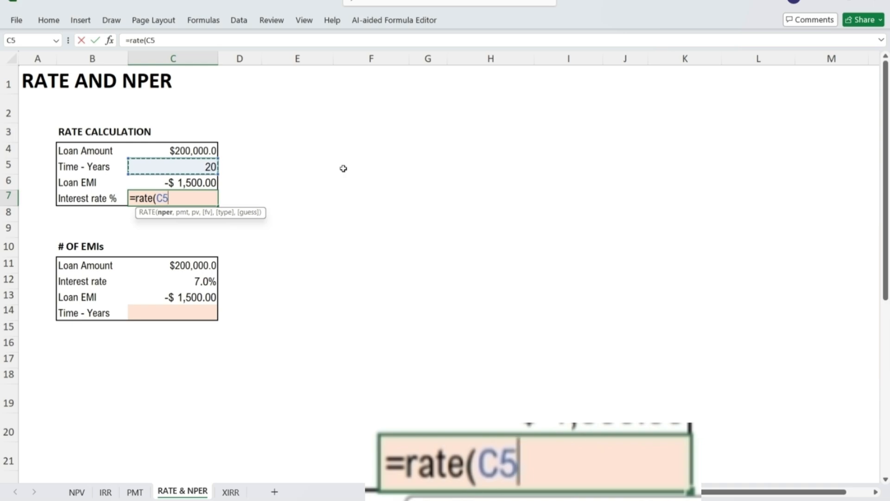
pyautogui.write('*')
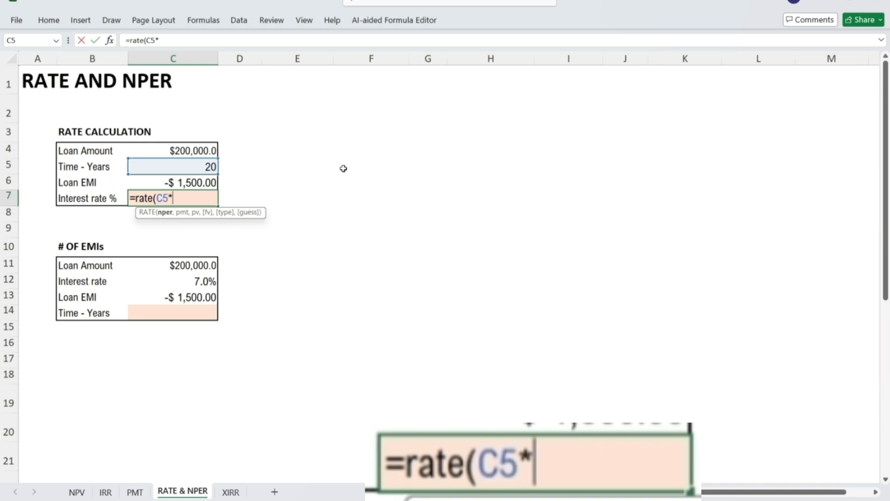
pyautogui.write('1')
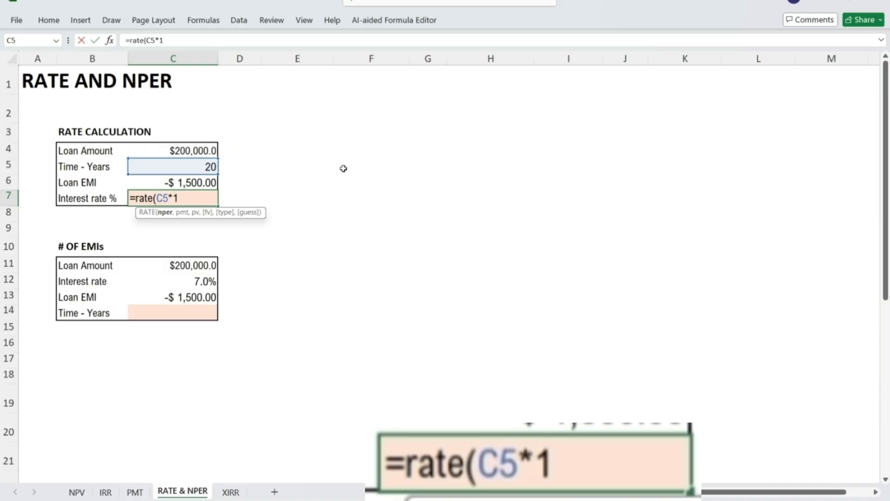
pyautogui.write('2,')
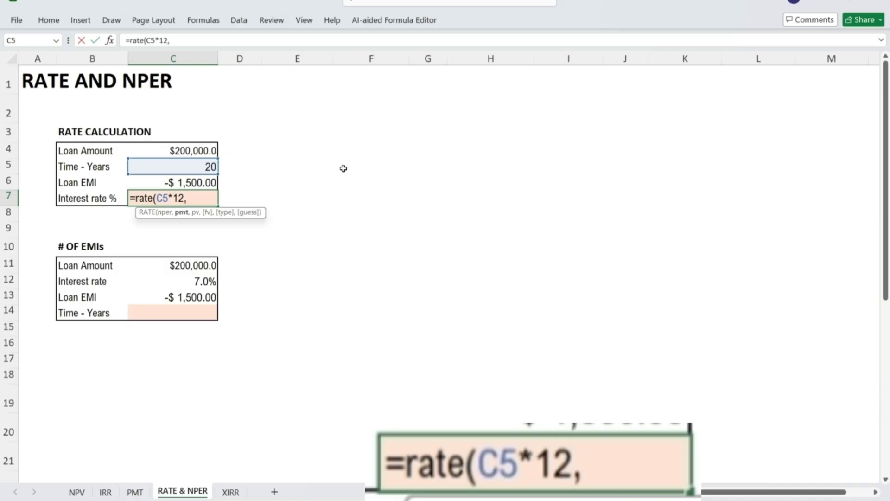
pyautogui.press('Up')
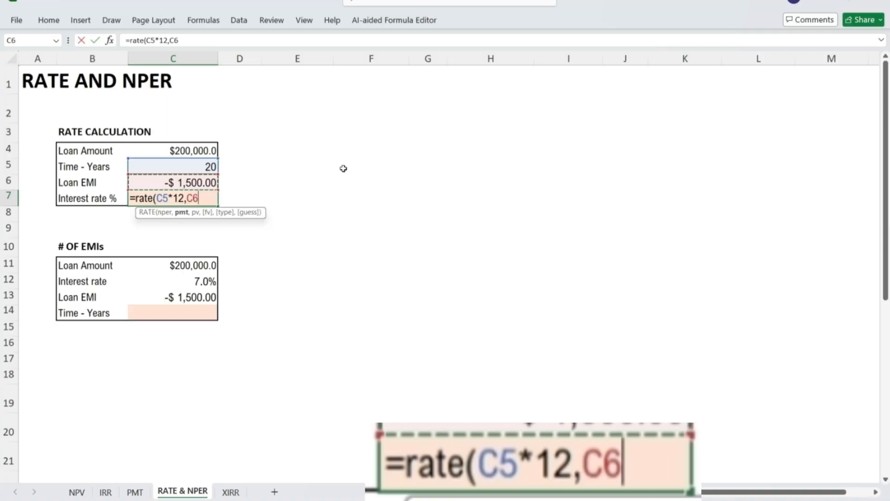
pyautogui.write(',')
pyautogui.press('Up')
pyautogui.press('Up')
pyautogui.press('Up')
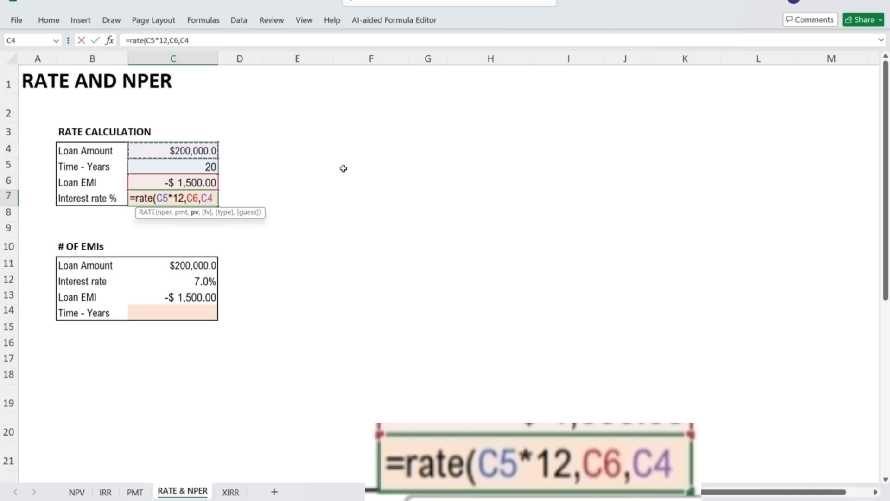
pyautogui.write(',')
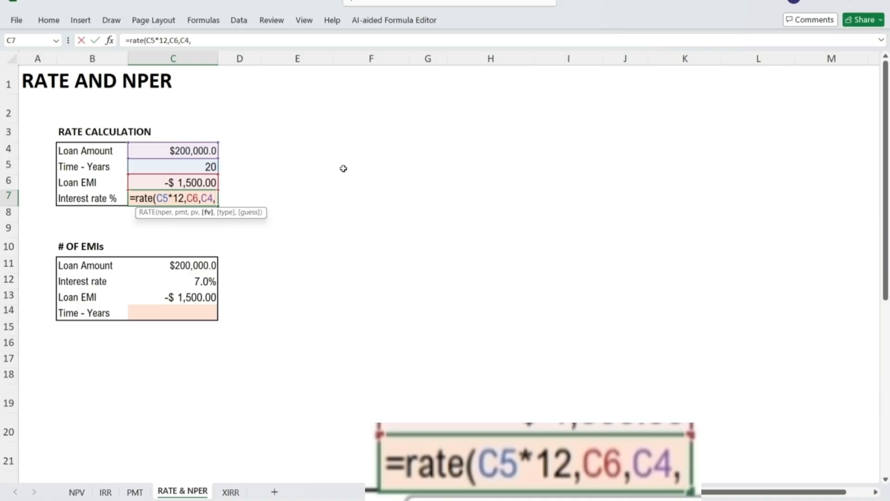
pyautogui.write('0)')
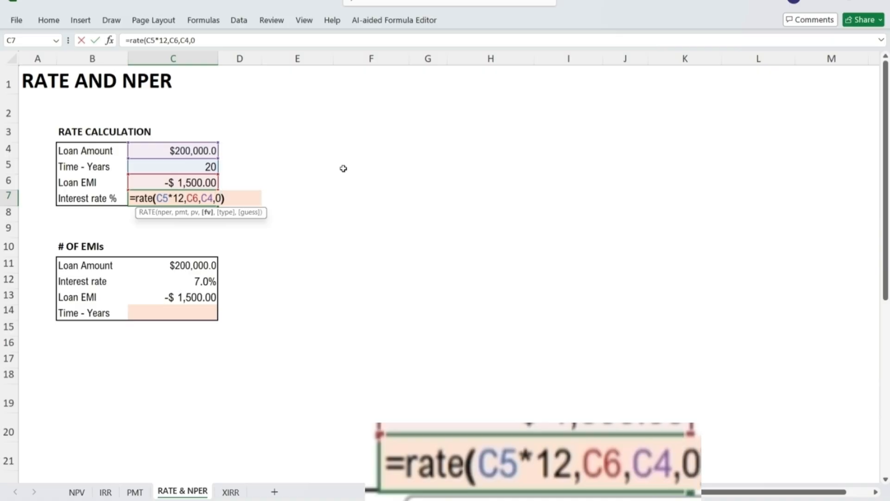
pyautogui.press('Return')
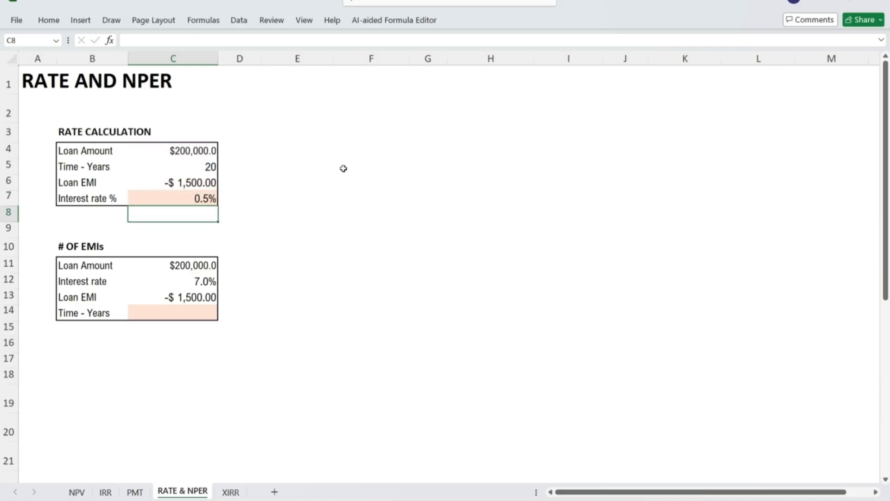
# Multiply the RATE formula in C7 by 12 to convert the monthly interest rate to an annual rate
pyautogui.press('Up')
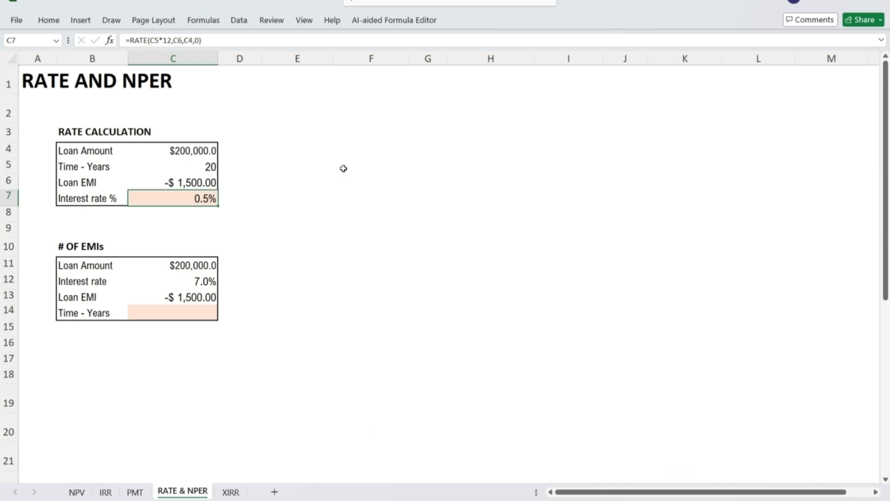
pyautogui.press('F2')
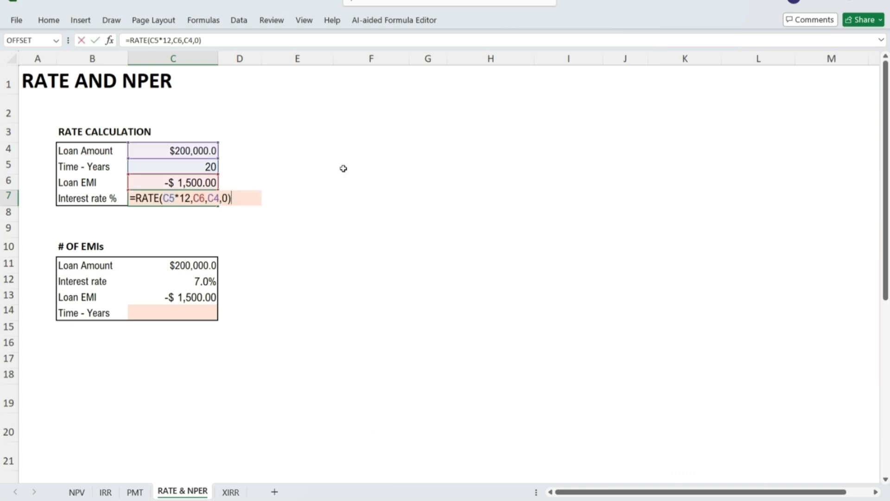
pyautogui.write('*12')
pyautogui.press('Return')
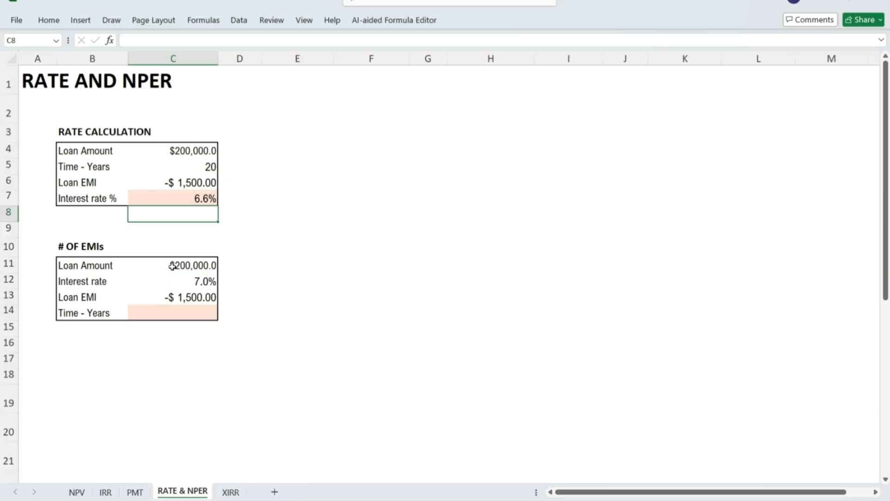
# Examine the loan amount, interest rate and EMI inputs in C11:C13 of the # OF EMIs table against the rate calculation above
pyautogui.click(172, 266)
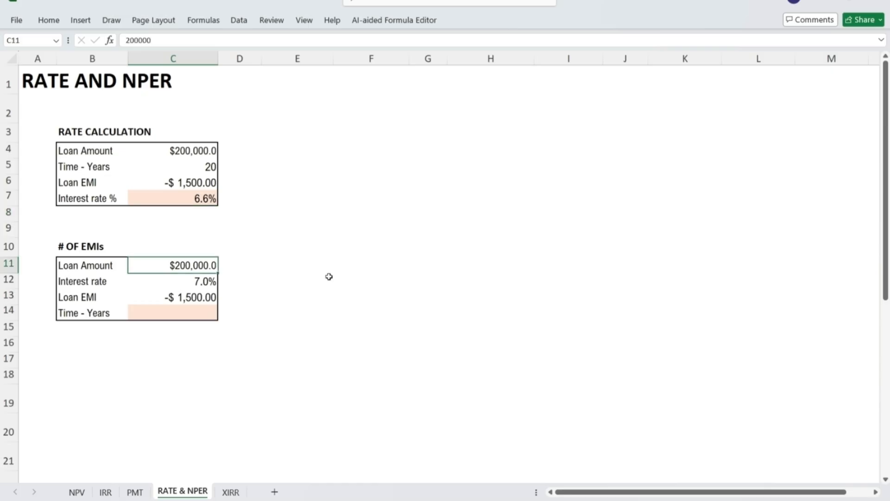
pyautogui.press('Down')
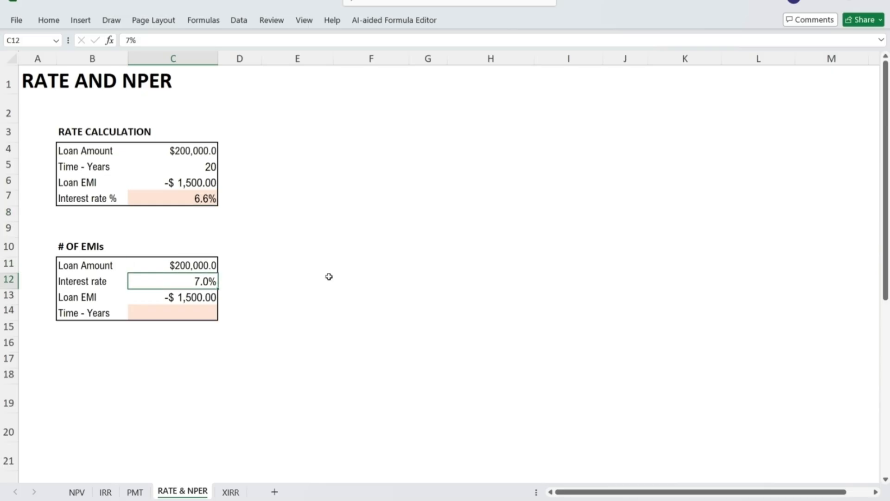
pyautogui.press('Up')
pyautogui.press('Up')
pyautogui.press('Up')
pyautogui.press('Up')
pyautogui.press('Up')
pyautogui.press('Up')
pyautogui.press('Up')
pyautogui.press('Up')
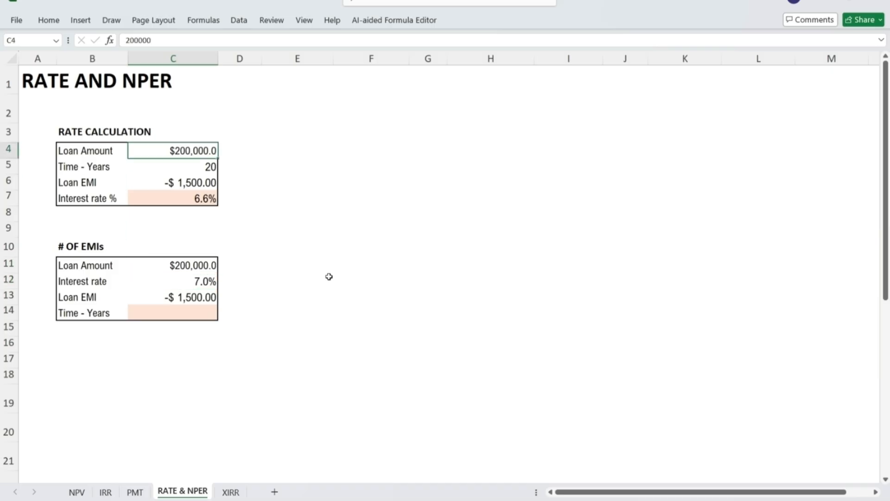
pyautogui.press('Down')
pyautogui.press('Down')
pyautogui.press('Down')
pyautogui.press('Down')
pyautogui.press('Down')
pyautogui.press('Down')
pyautogui.press('Down')
pyautogui.press('Down')
pyautogui.press('Down')
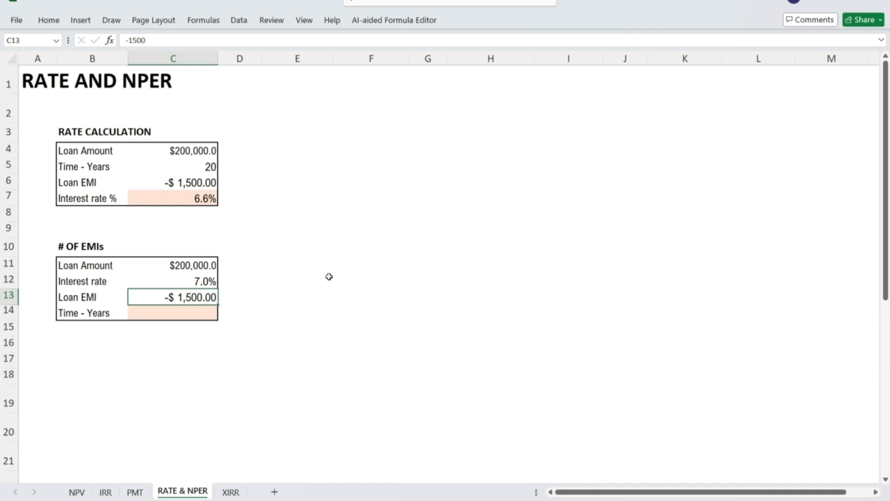
# Calculate the number of monthly payments in C14 with =NPER(C12/12,C13,C11), using the monthly rate, EMI and loan amount
pyautogui.press('Down')
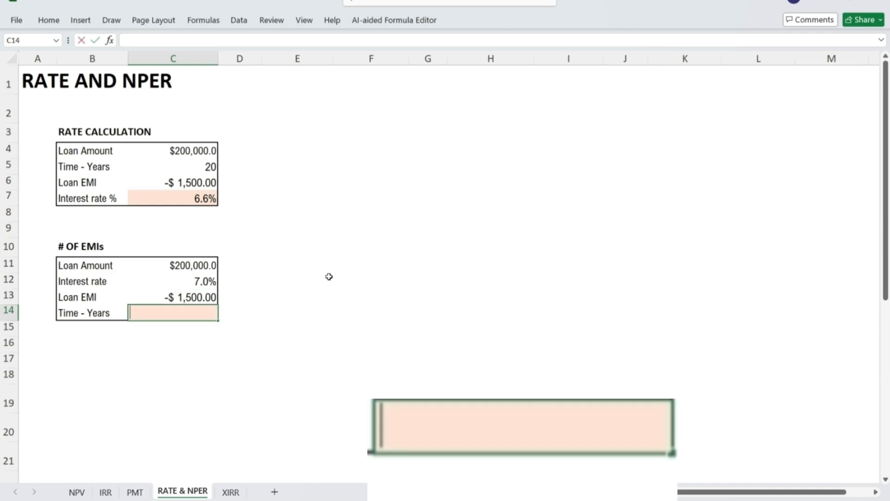
pyautogui.write('=nper')
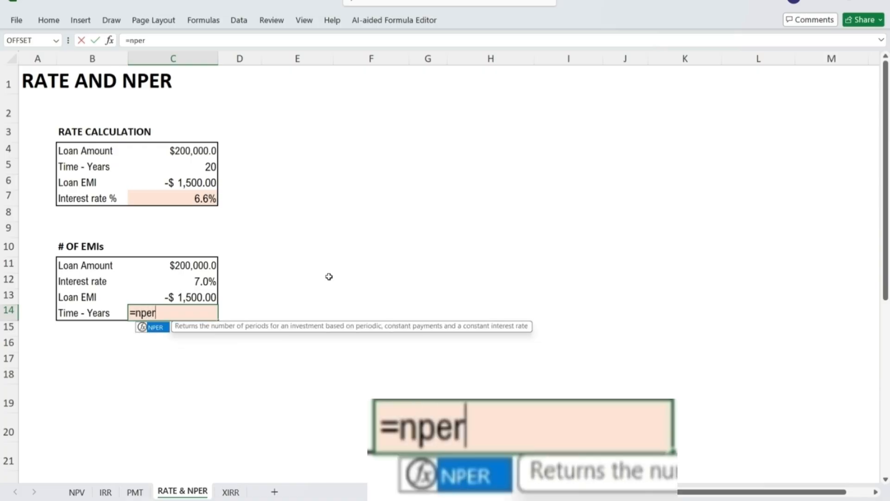
pyautogui.write('(')
pyautogui.press('Up')
pyautogui.press('Up')
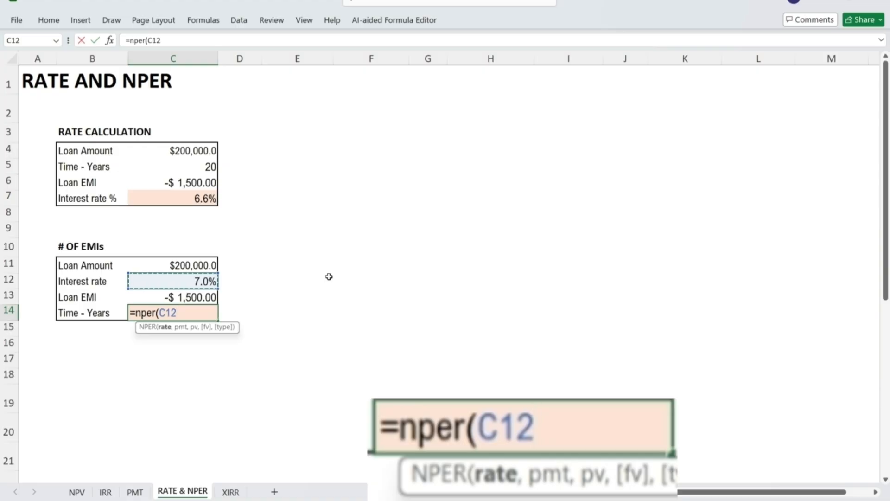
pyautogui.write('/12')
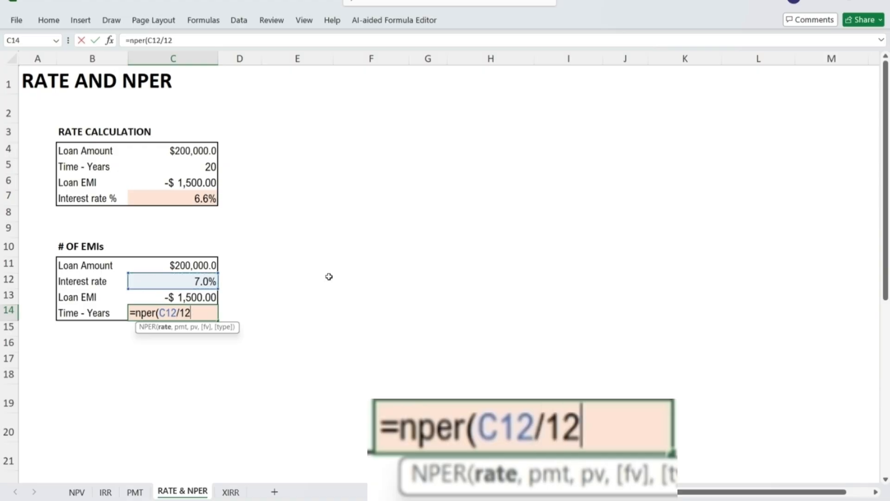
pyautogui.write(',')
pyautogui.press('Up')
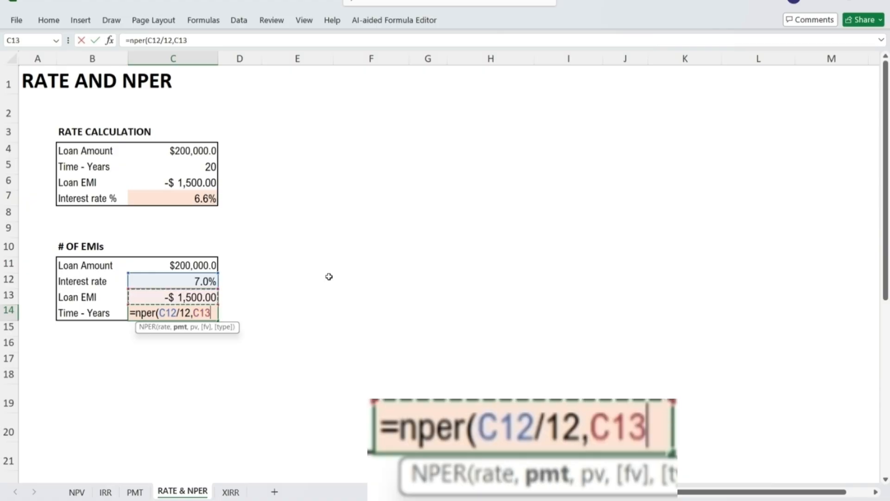
pyautogui.write(',')
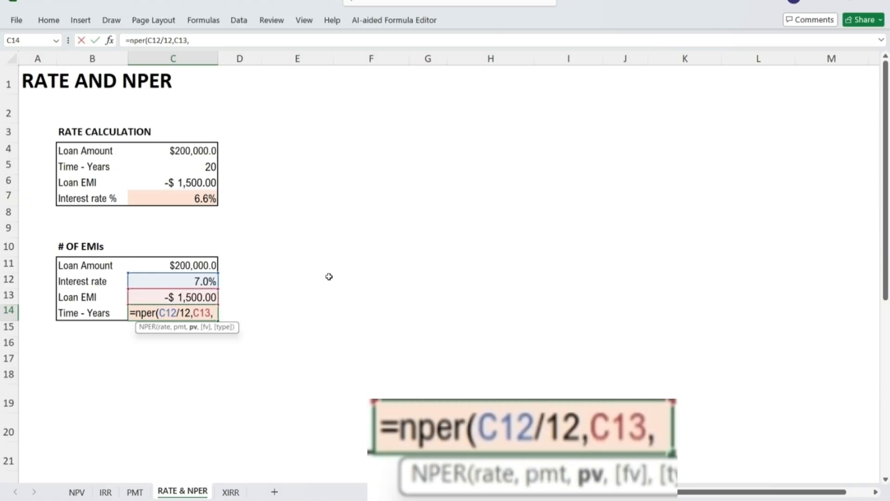
pyautogui.press('Up')
pyautogui.press('Up')
pyautogui.press('Up')
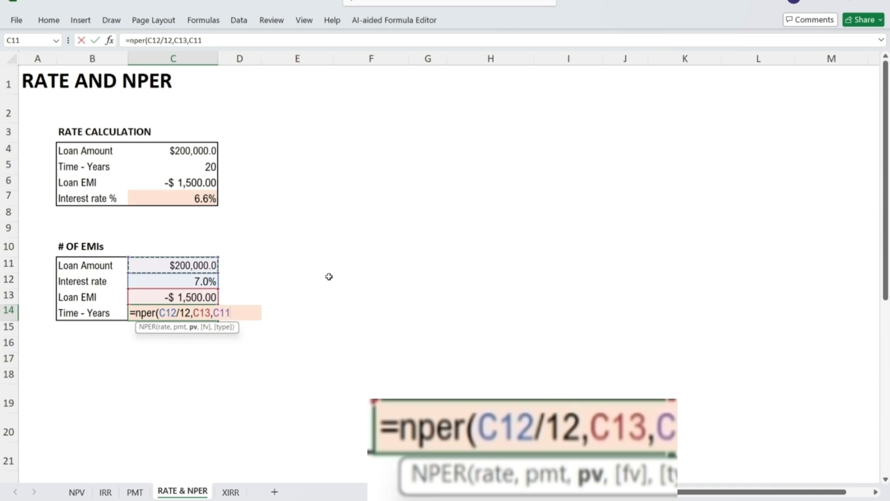
pyautogui.write(')')
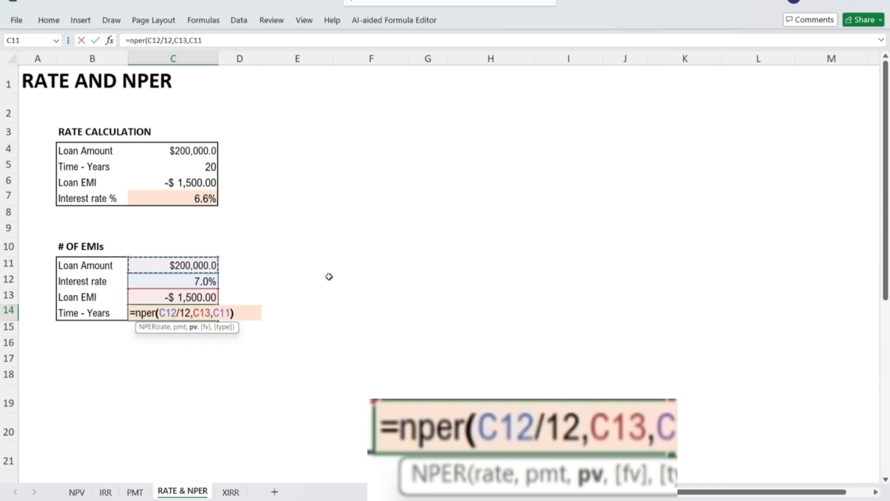
pyautogui.press('Return')
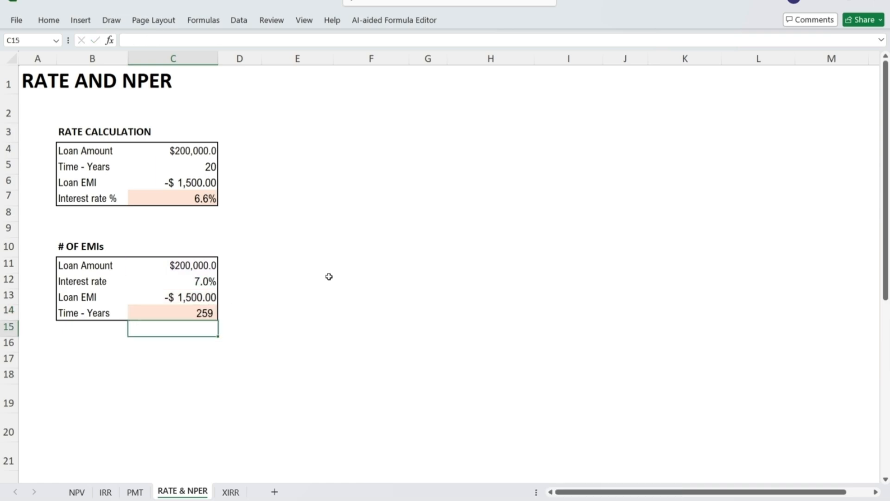
# Divide the NPER formula in C14 by 12 to convert the number of months to years
pyautogui.press('Up')
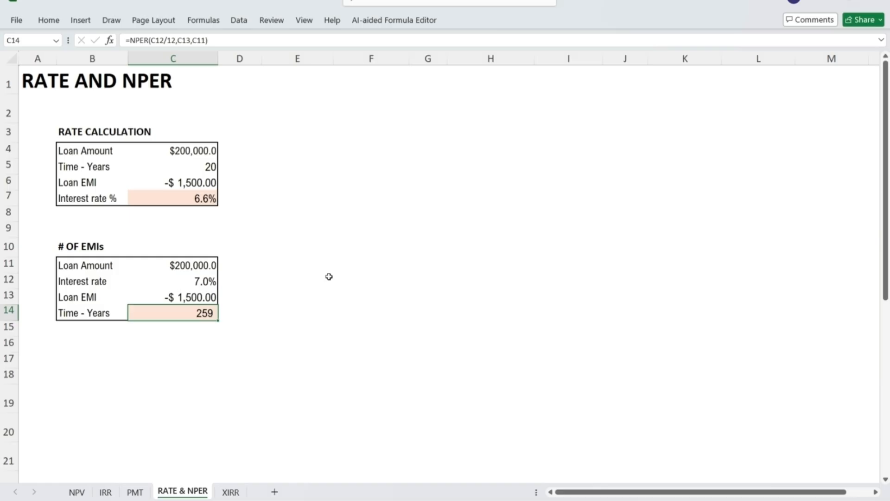
pyautogui.press('F2')
pyautogui.write('/1')
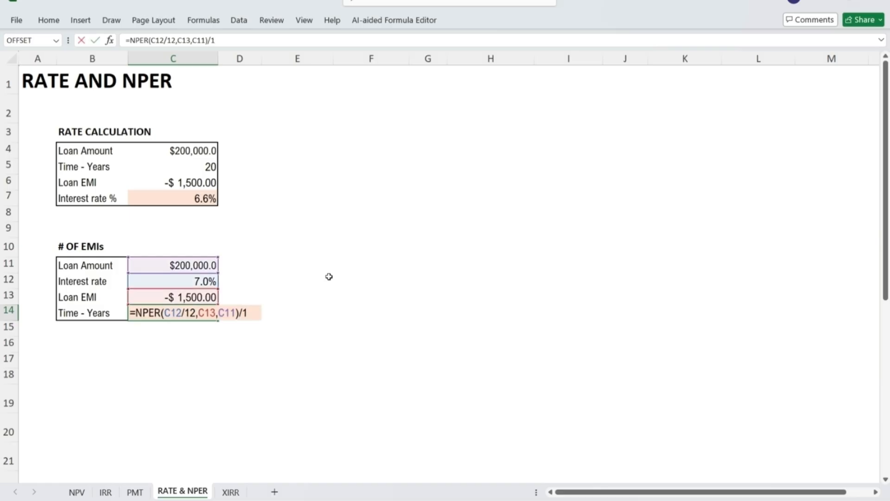
pyautogui.write('2')
pyautogui.press('Return')
# Show the loan term in C14 with two decimal places
pyautogui.press('Up')
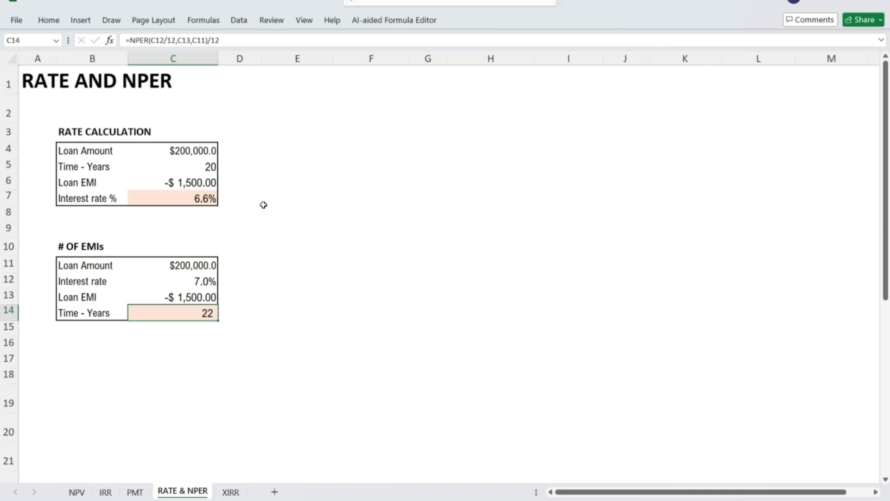
pyautogui.click(49, 20)
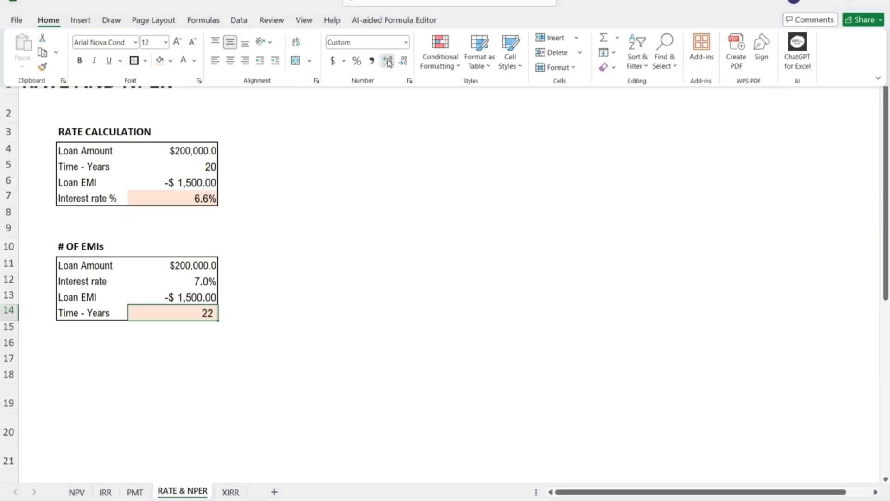
pyautogui.click(388, 61)
pyautogui.click(388, 62)
pyautogui.click(332, 244)
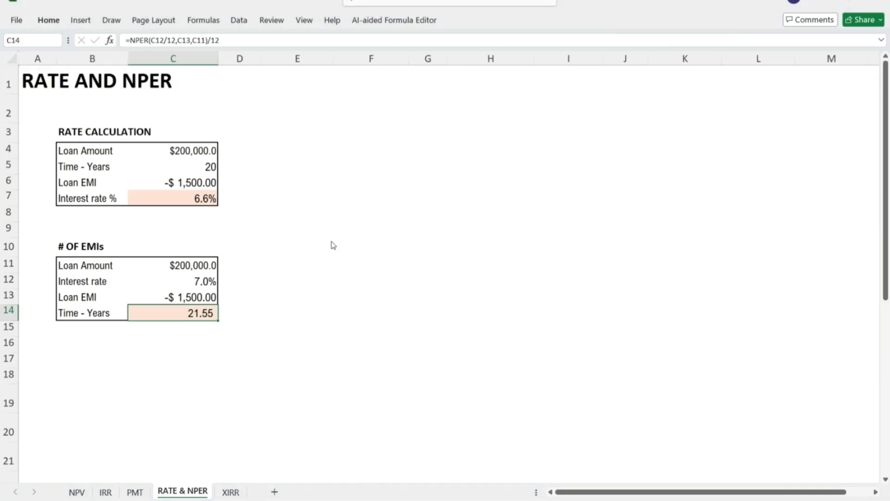
pyautogui.click(310, 299)
# Link the interest rate in C12 to the calculated rate with =C7, and compare the term in C14 with the years in C5
pyautogui.click(204, 316)
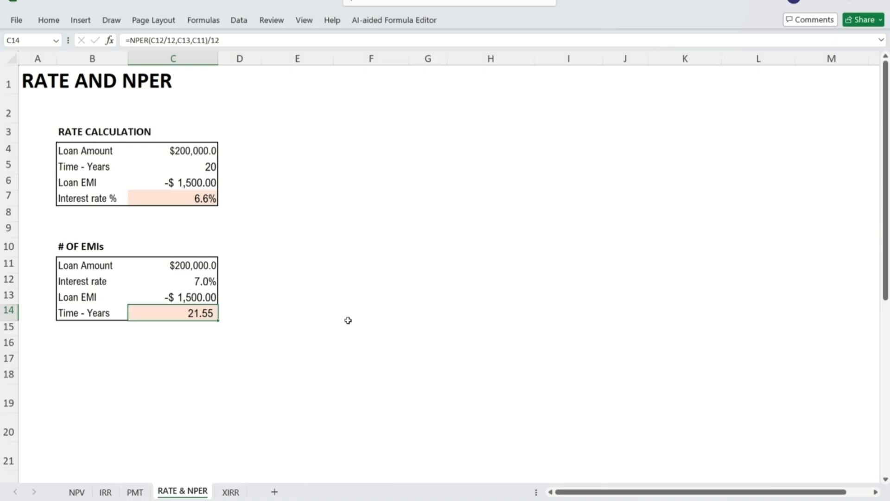
pyautogui.press('Up')
pyautogui.press('Up')
pyautogui.write('=')
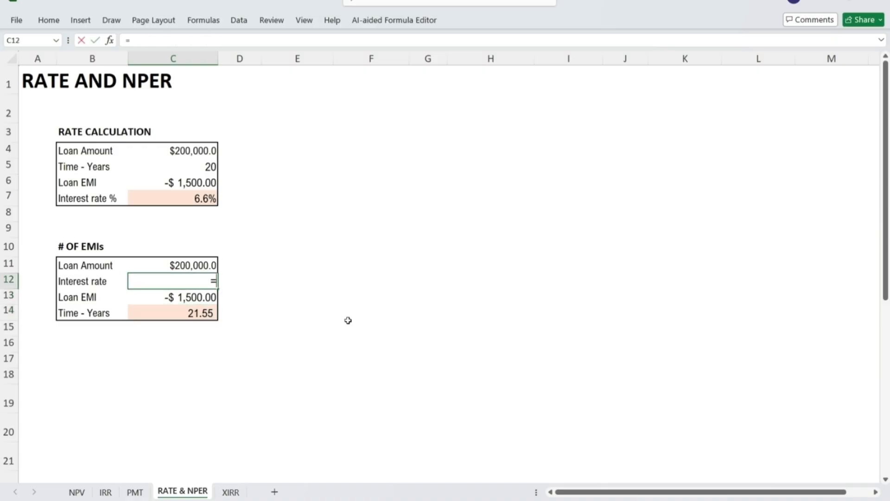
pyautogui.press('Up')
pyautogui.press('Up')
pyautogui.press('Up')
pyautogui.press('Up')
pyautogui.press('Up')
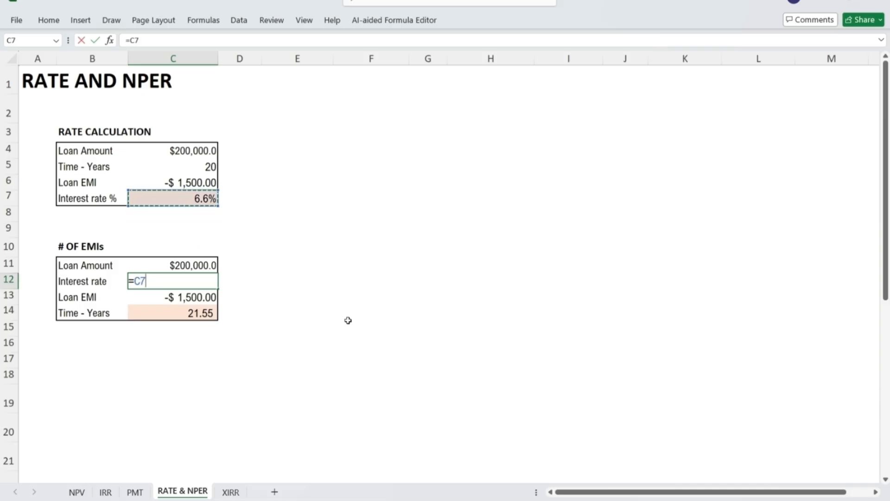
pyautogui.press('Return')
pyautogui.press('Down')
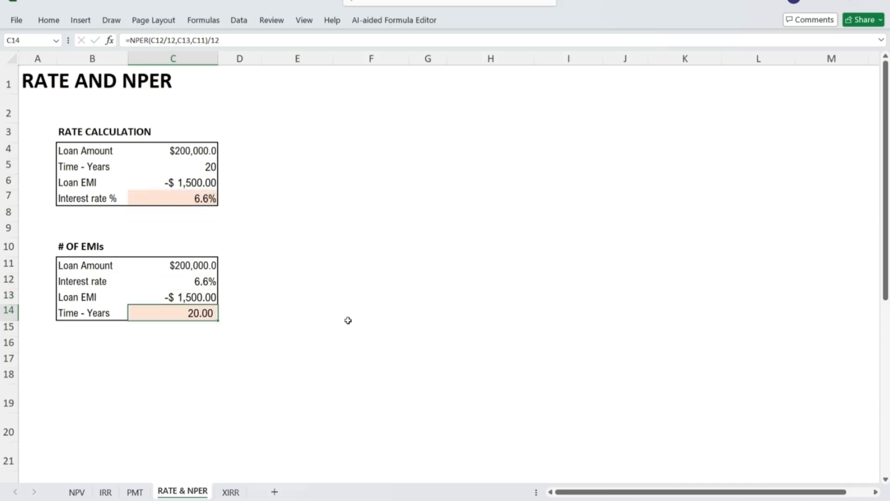
pyautogui.click(197, 168)
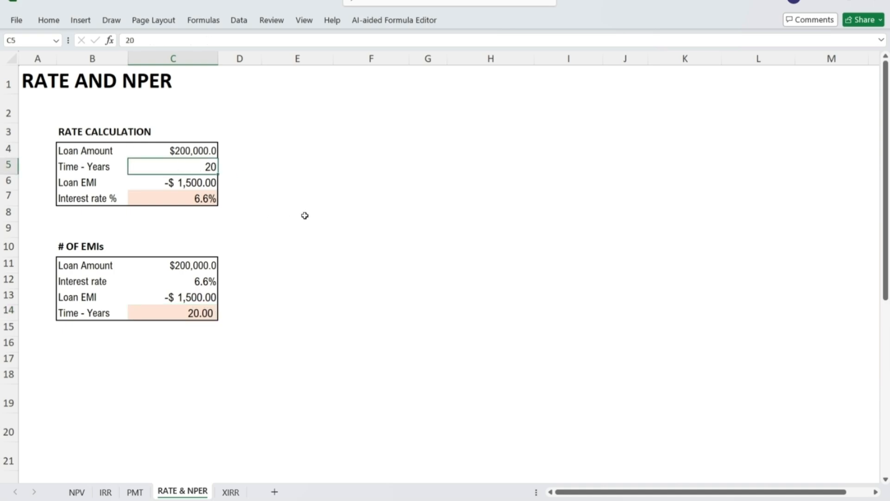